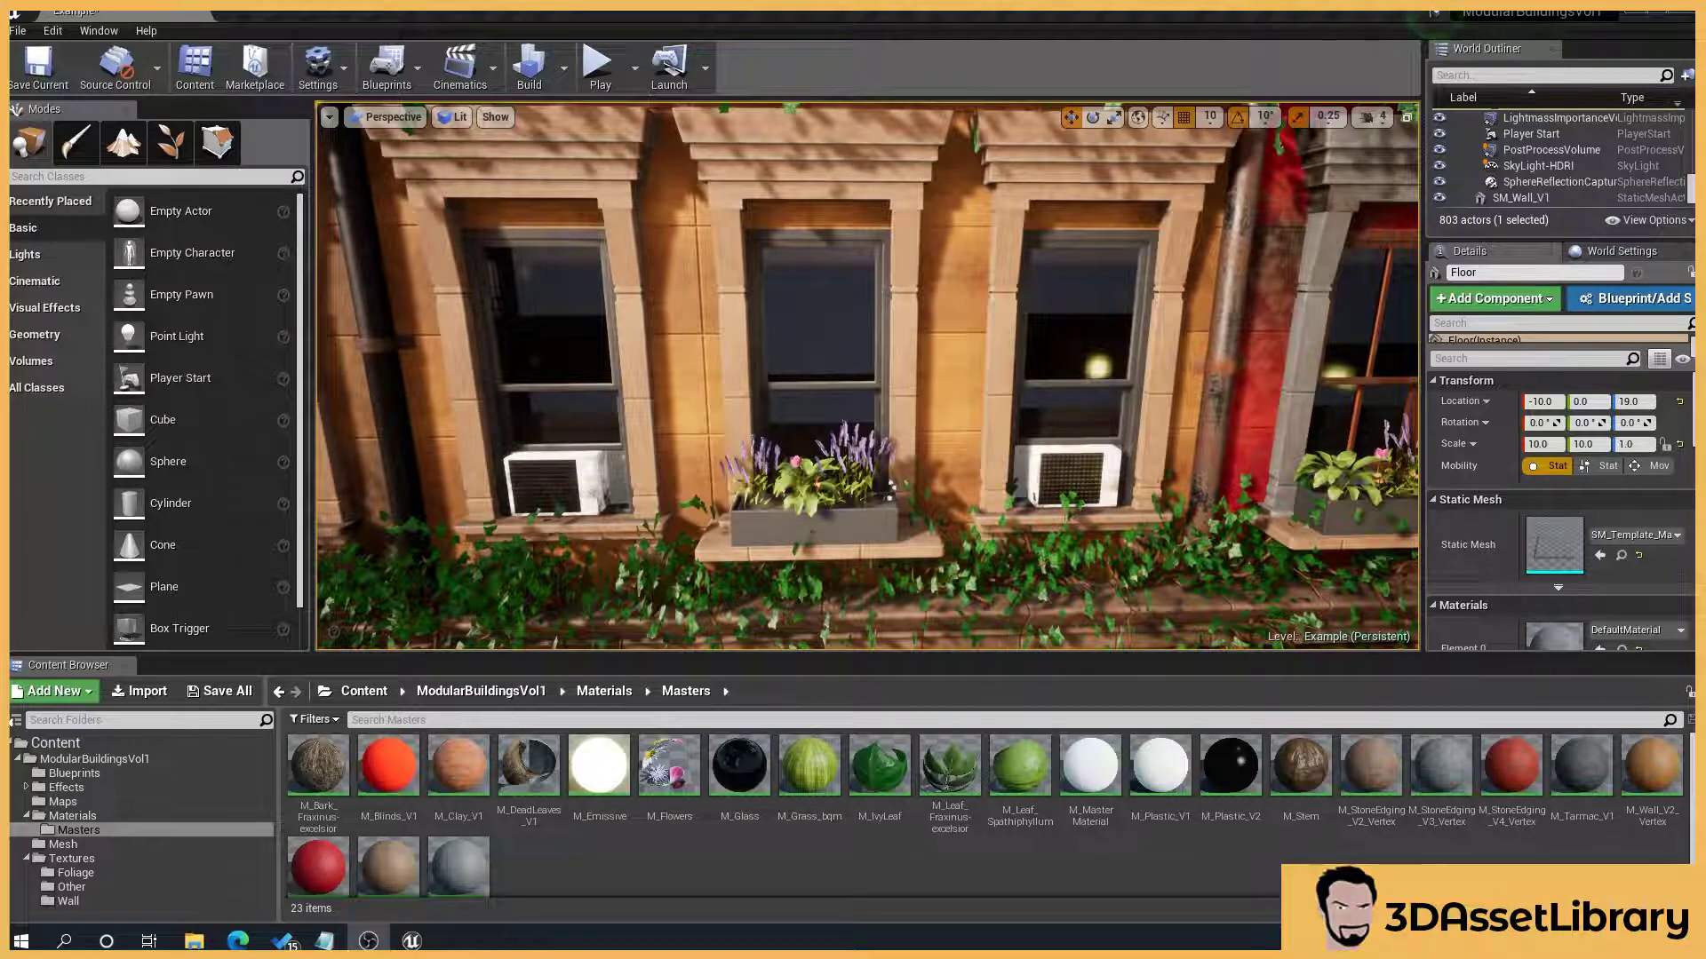
- Select the free-standing wall piece with three window openings beside the building and frame it in the viewport
click(907, 353)
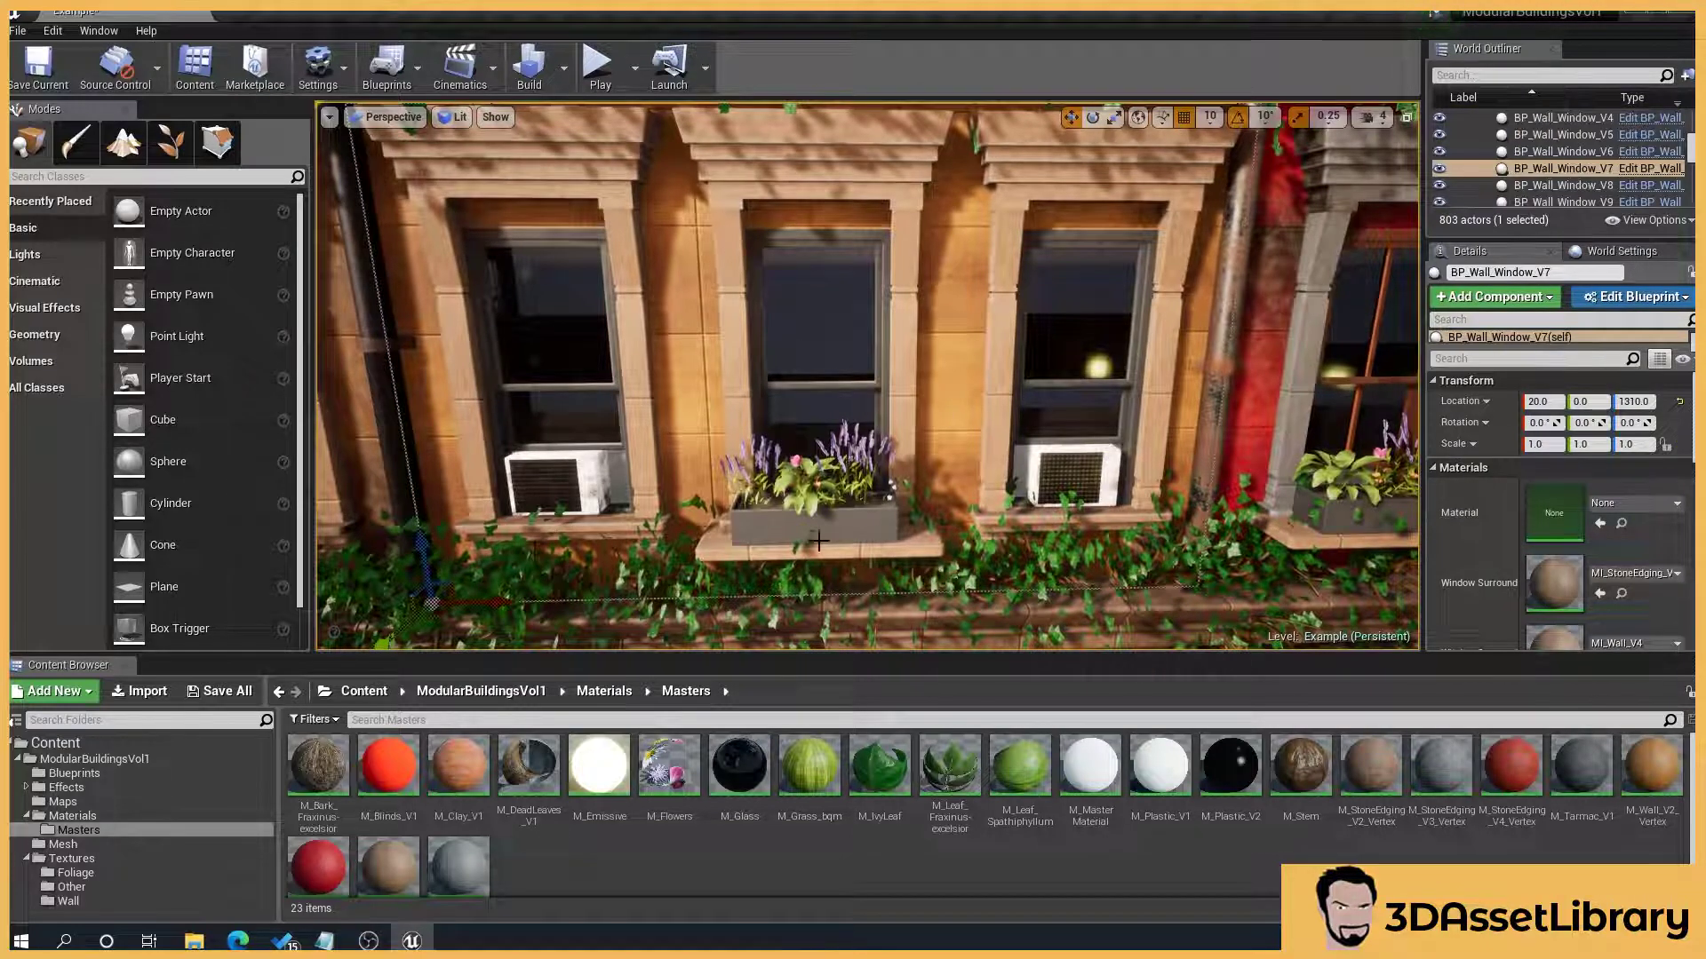
middle_drag(984, 355, 943, 342)
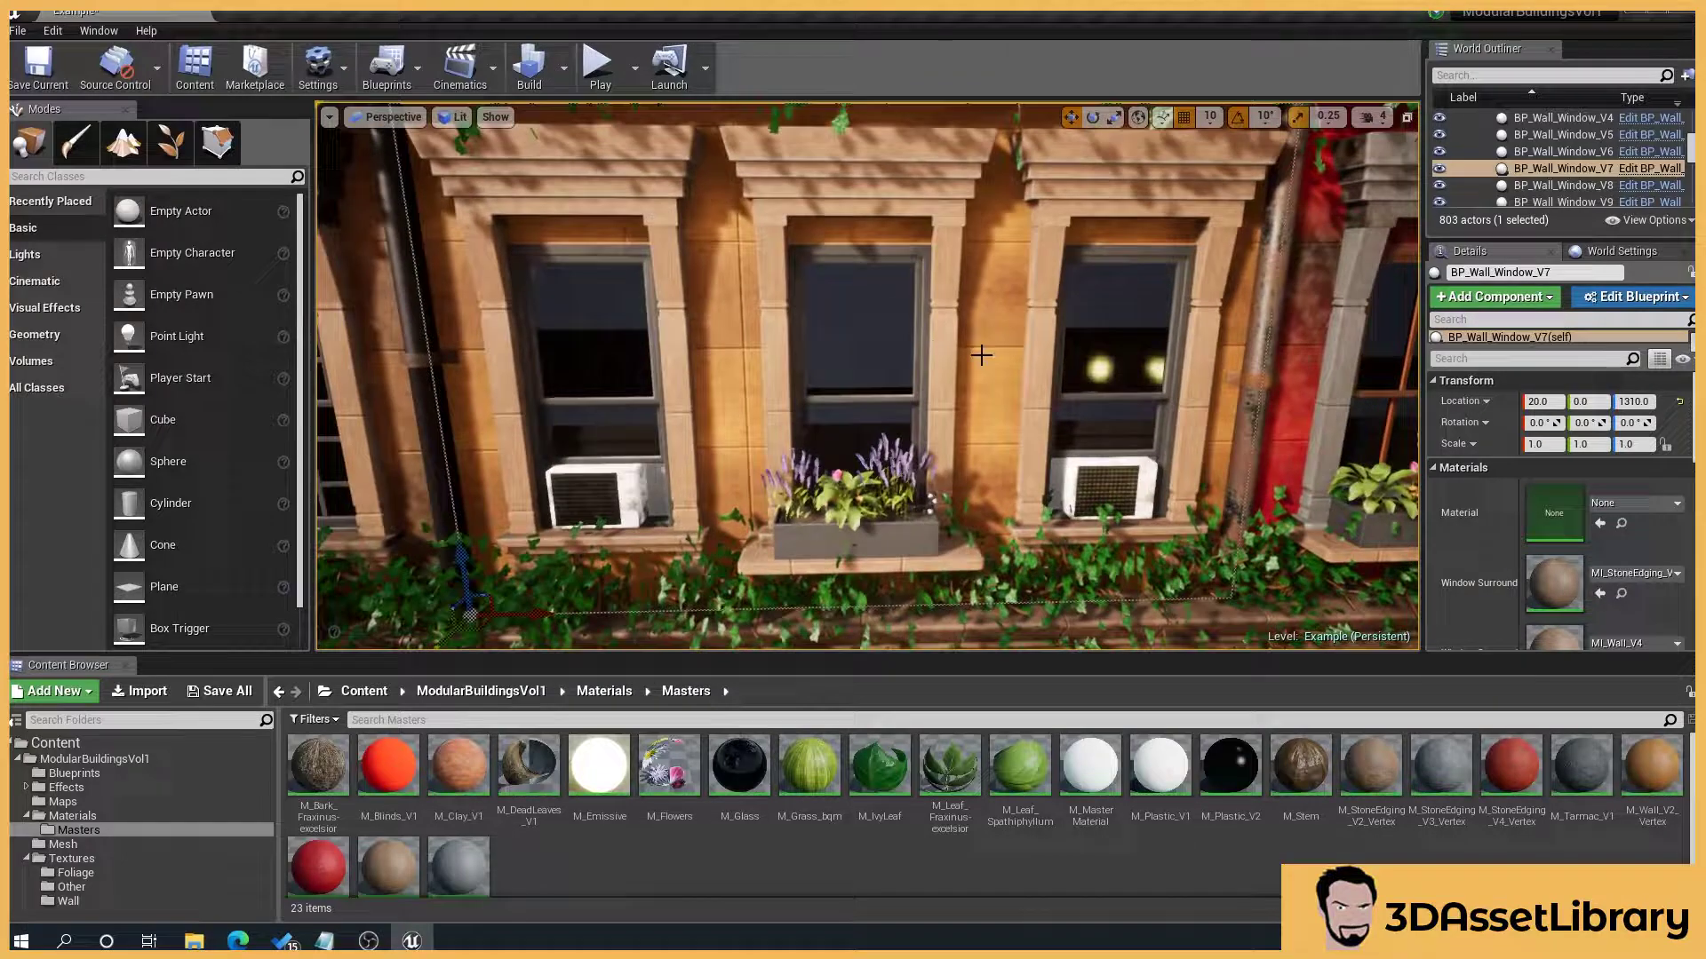
right_drag(1266, 388, 1058, 387)
right_drag(853, 391, 844, 391)
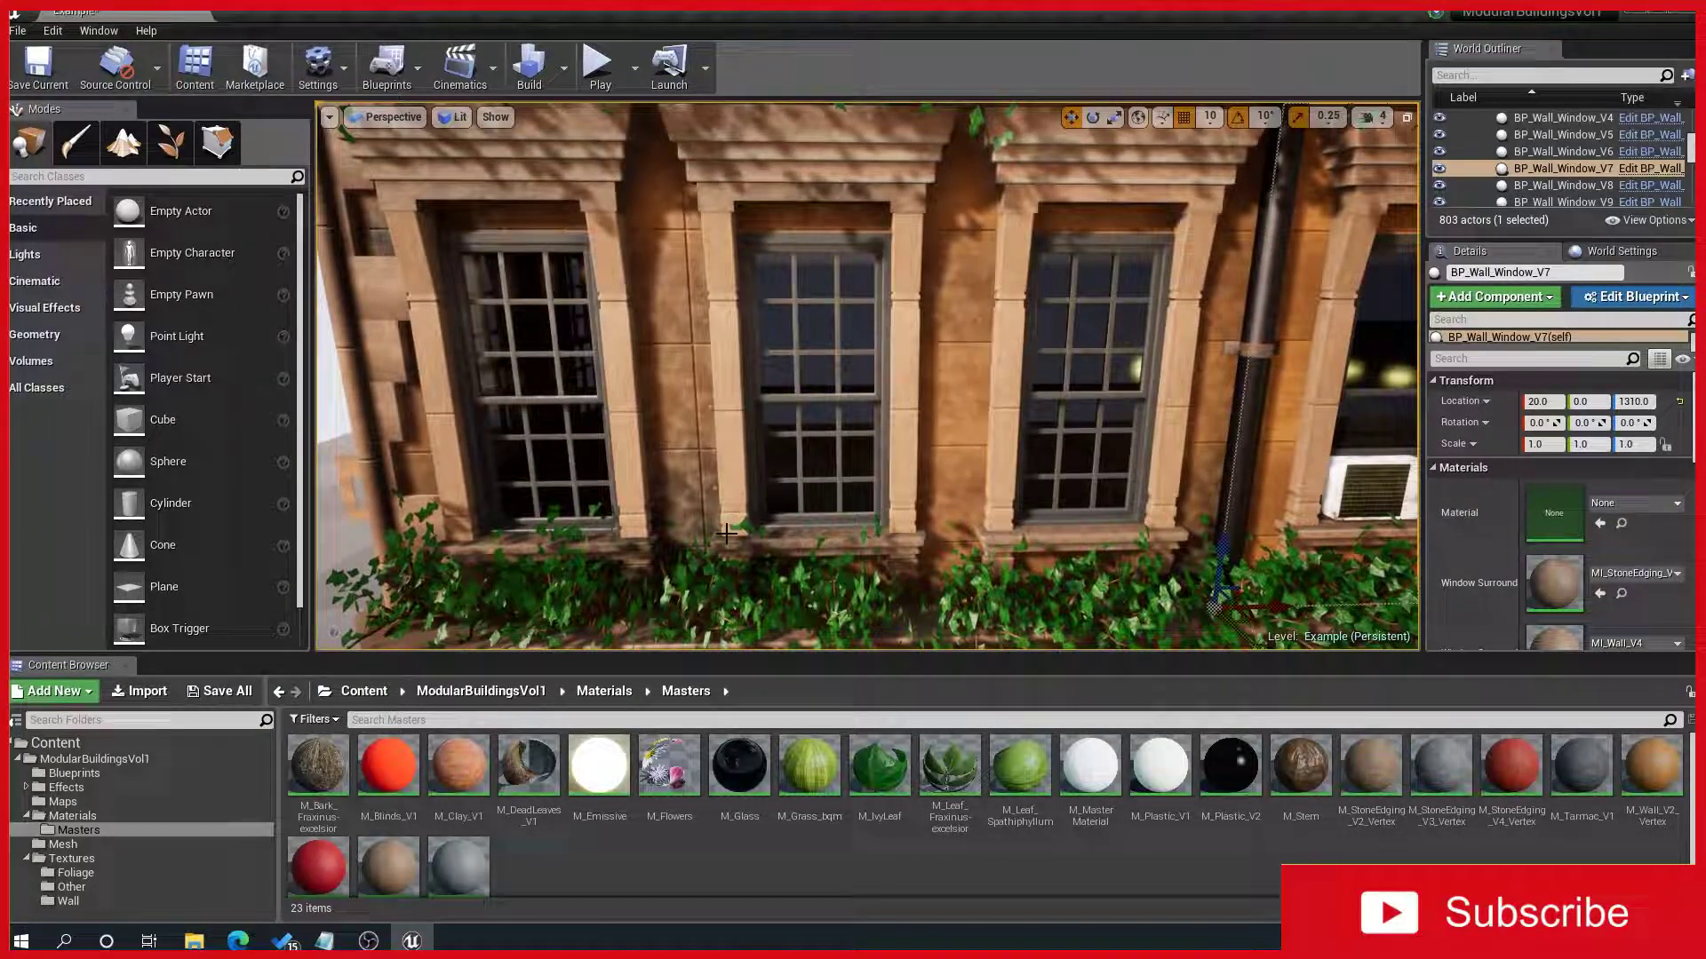
middle_drag(728, 353, 731, 359)
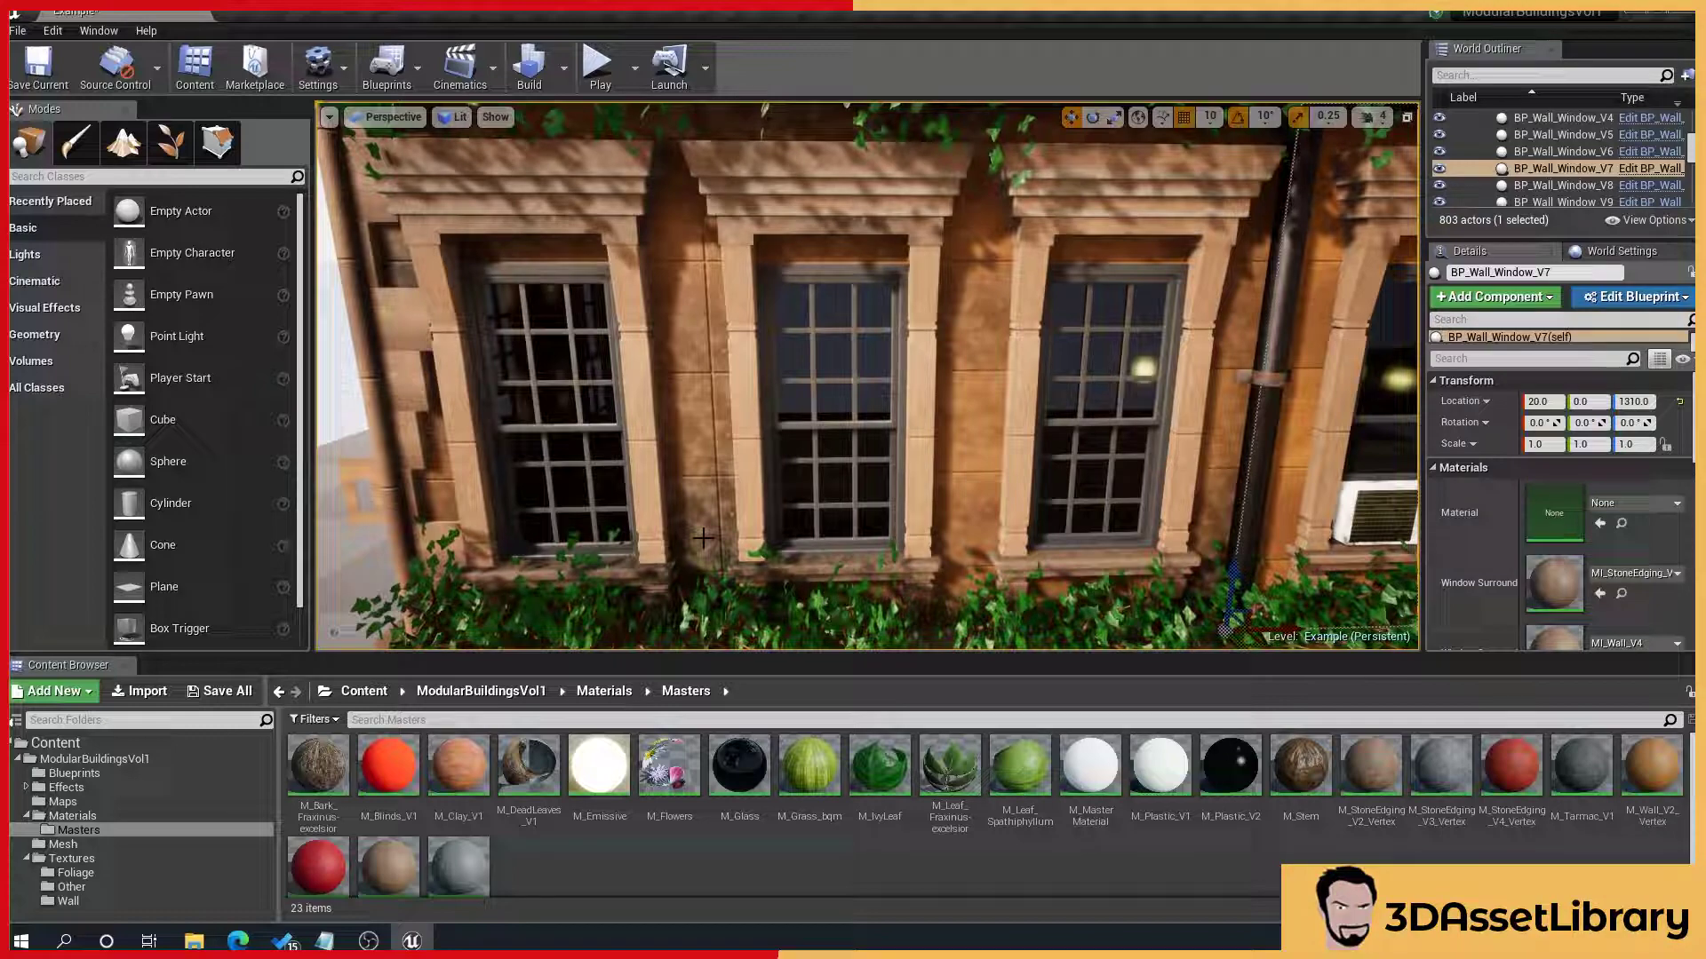
right_drag(930, 410, 483, 467)
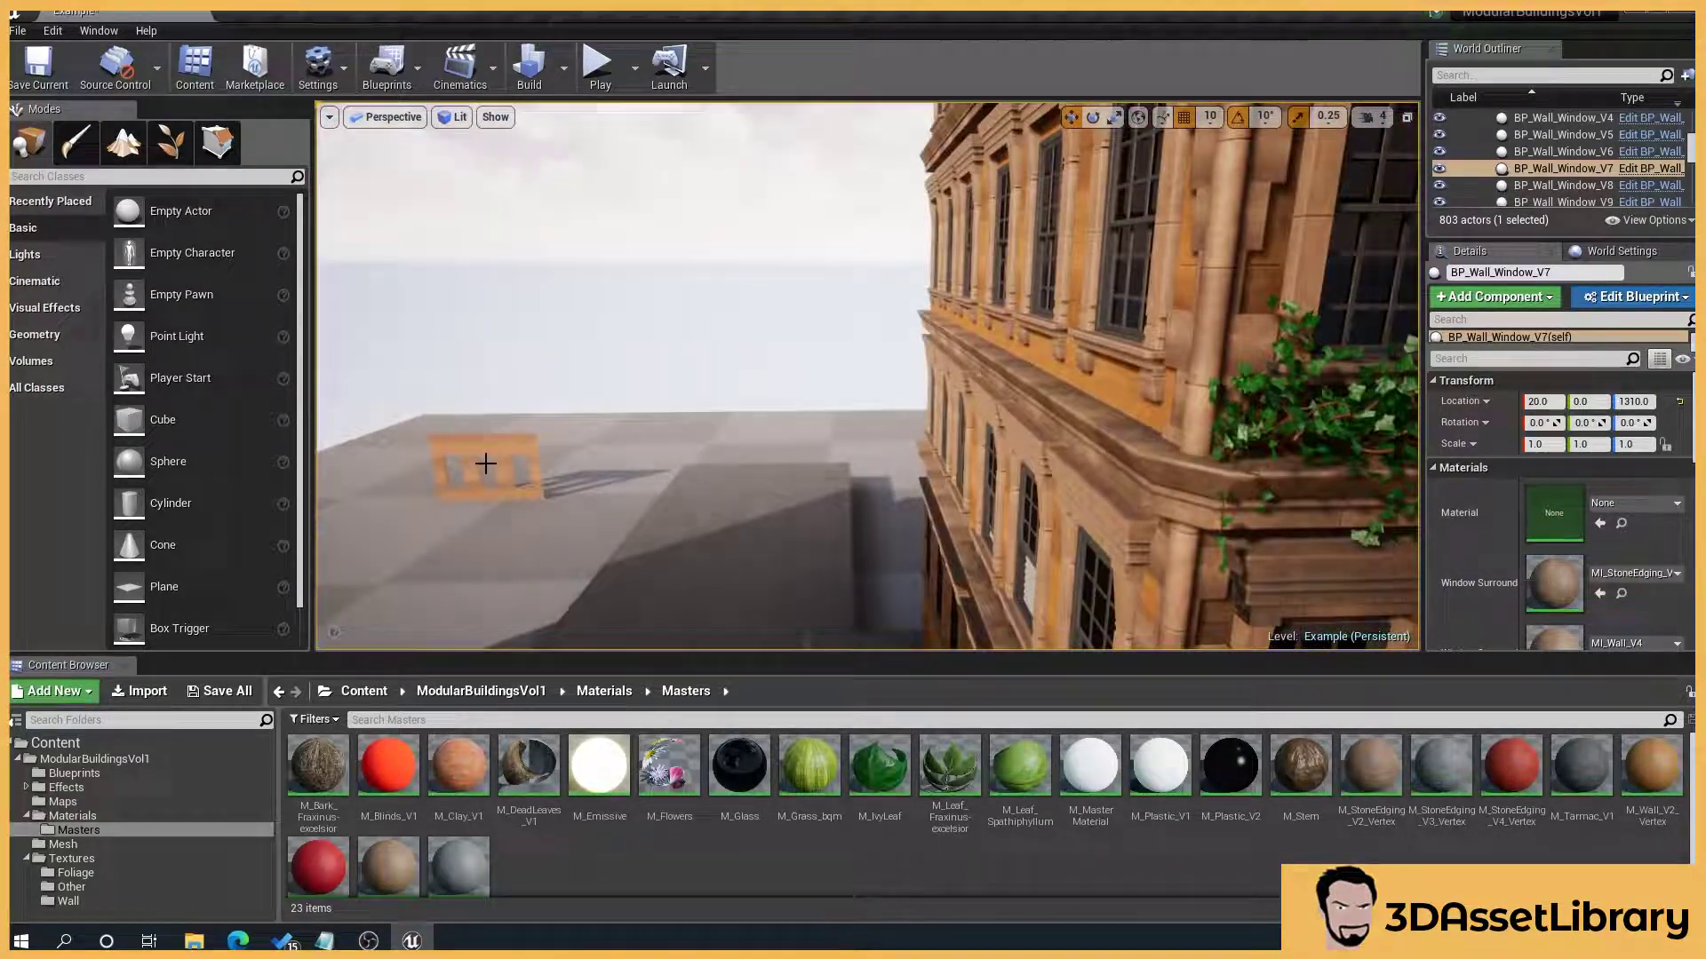
click(495, 447)
key(f)
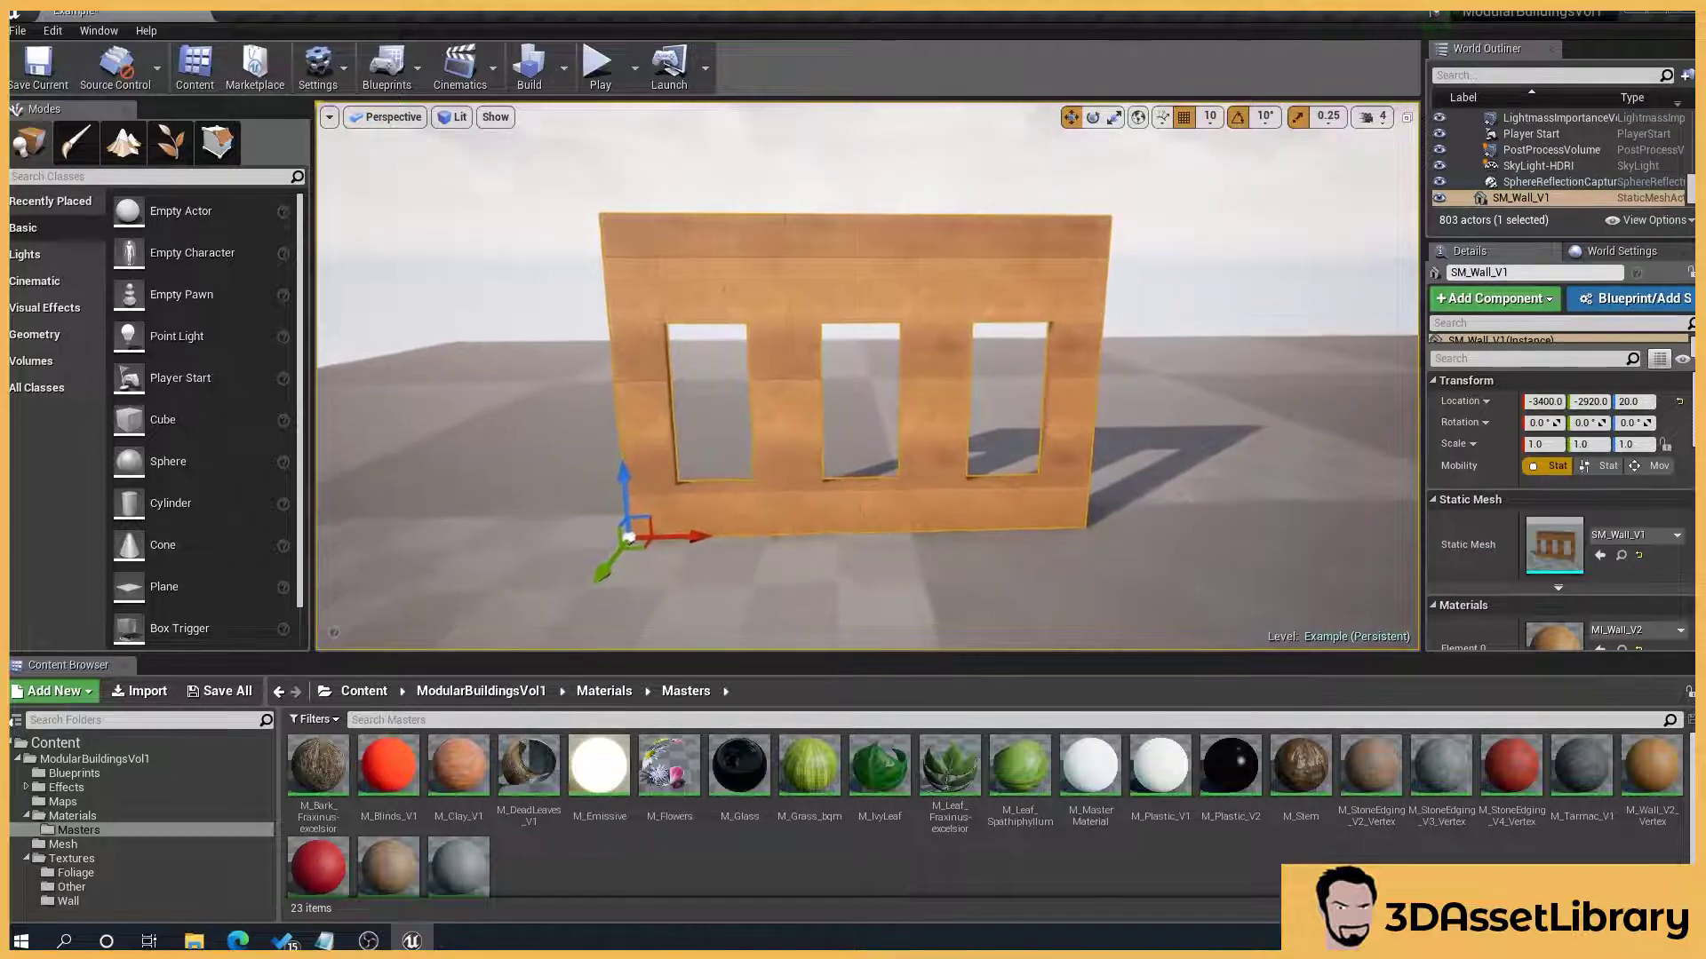
- Create a material named M_Joe in the Masters folder and apply it to the SM_Wall_V1 wall
right_click(695, 873)
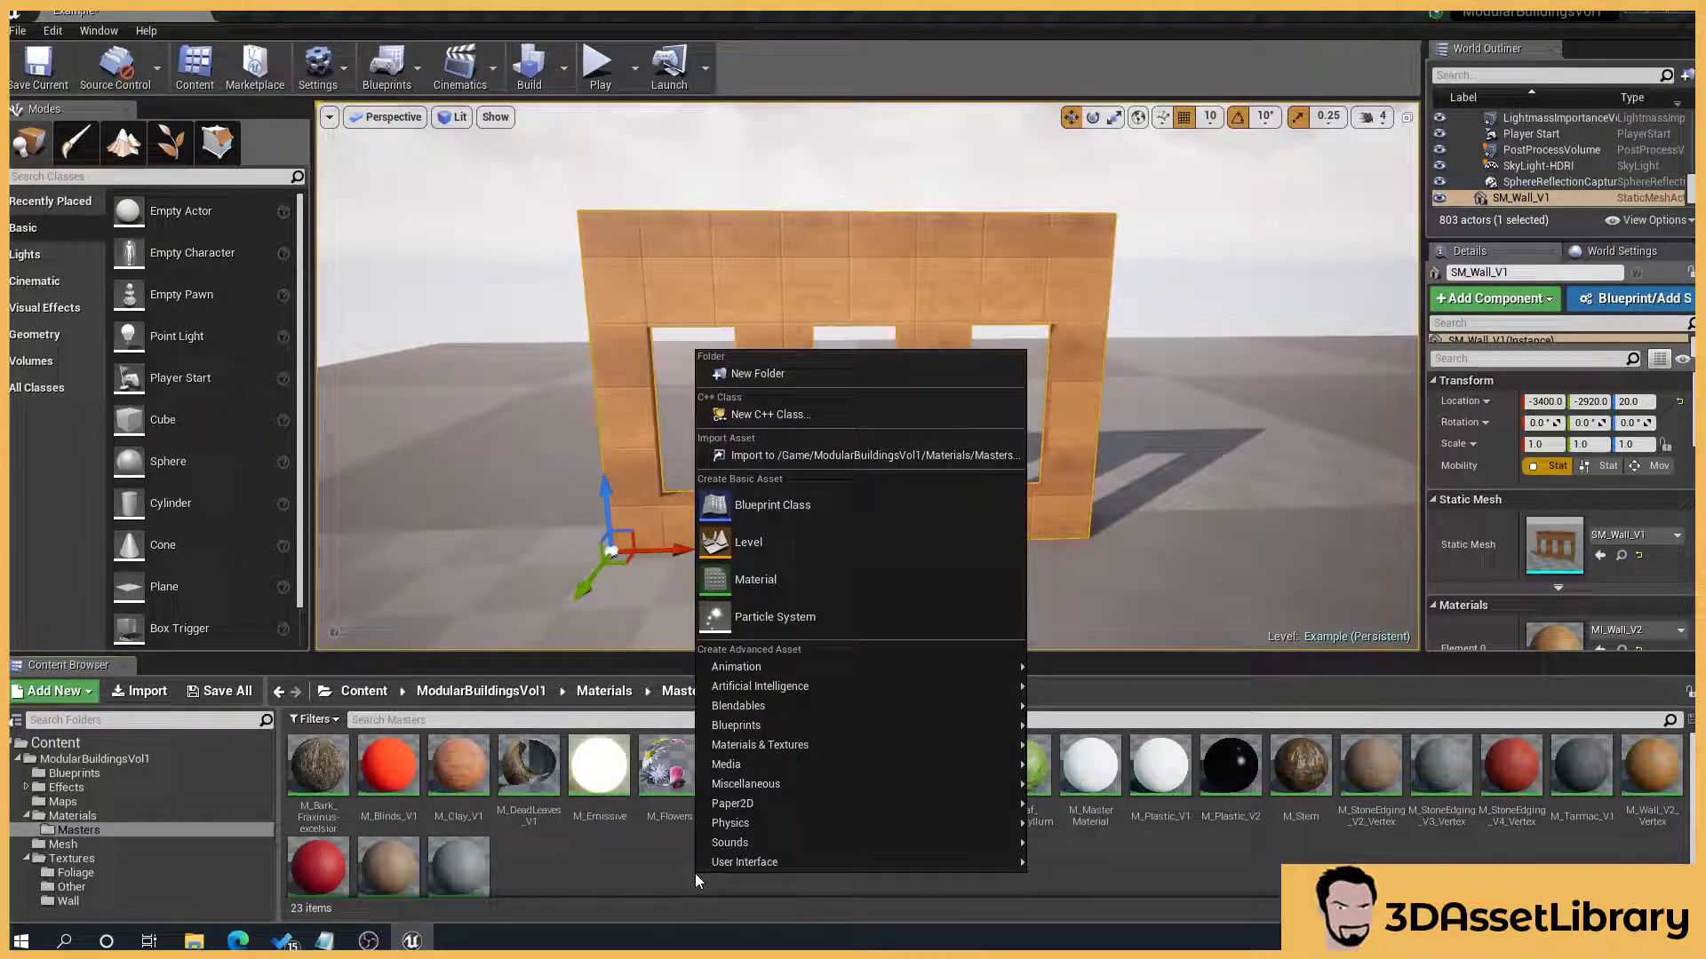
click(787, 584)
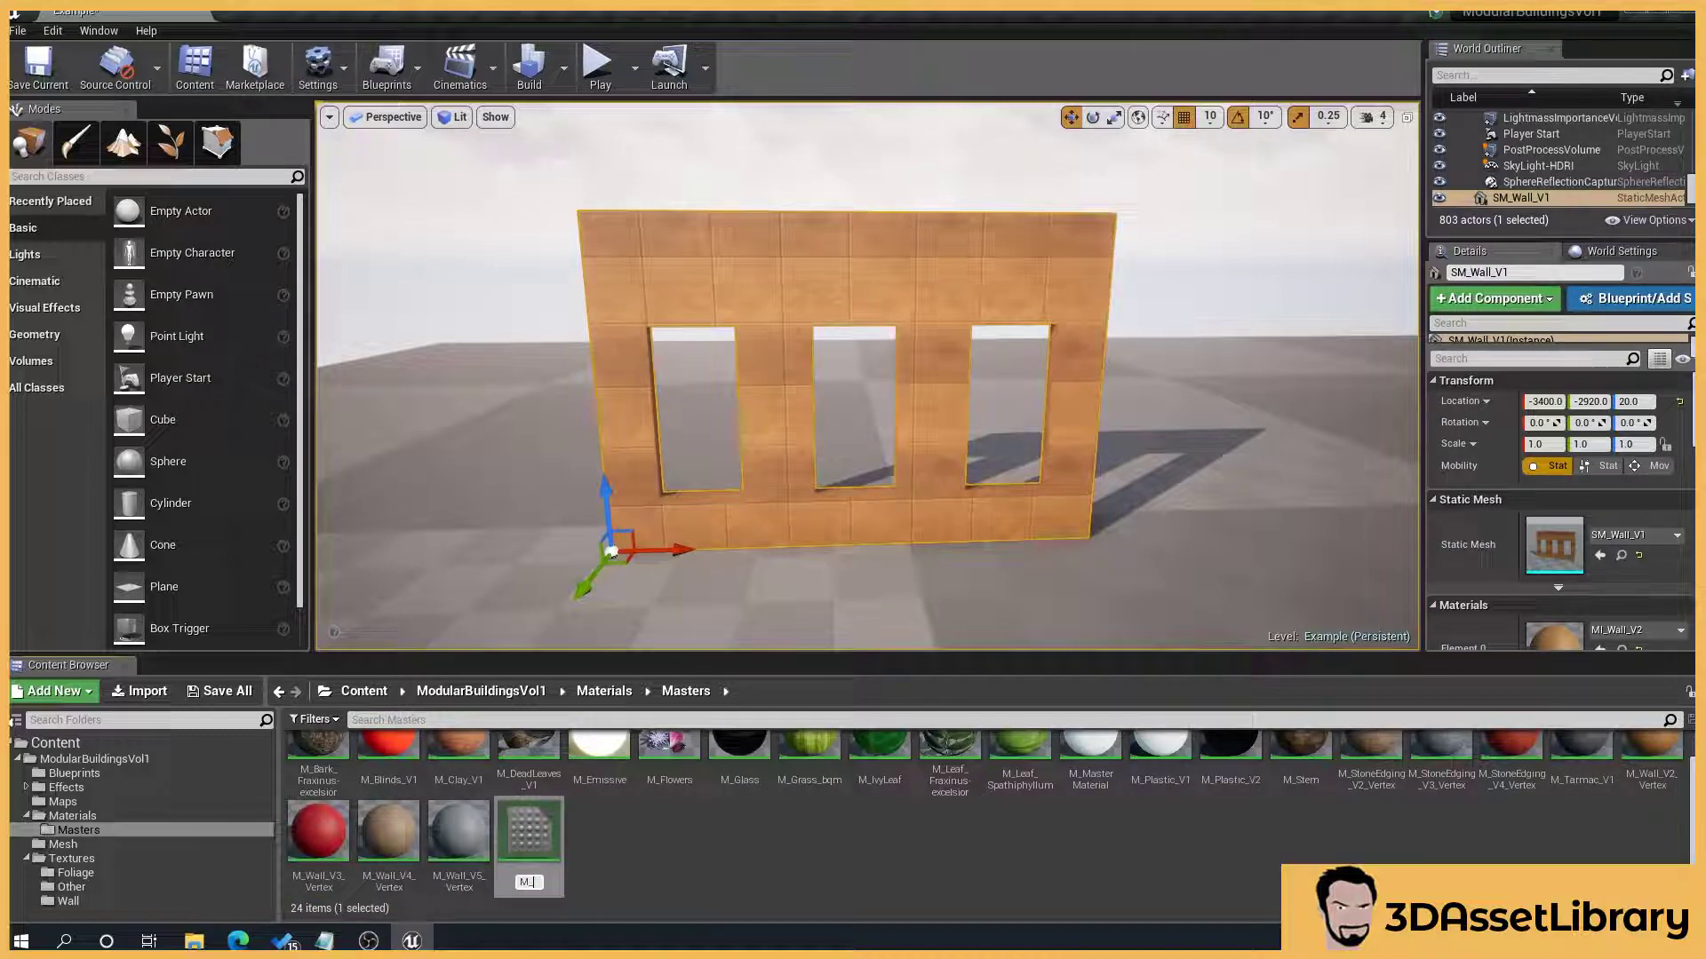
text(M_Joe)
key(Return)
drag(949, 764, 971, 355)
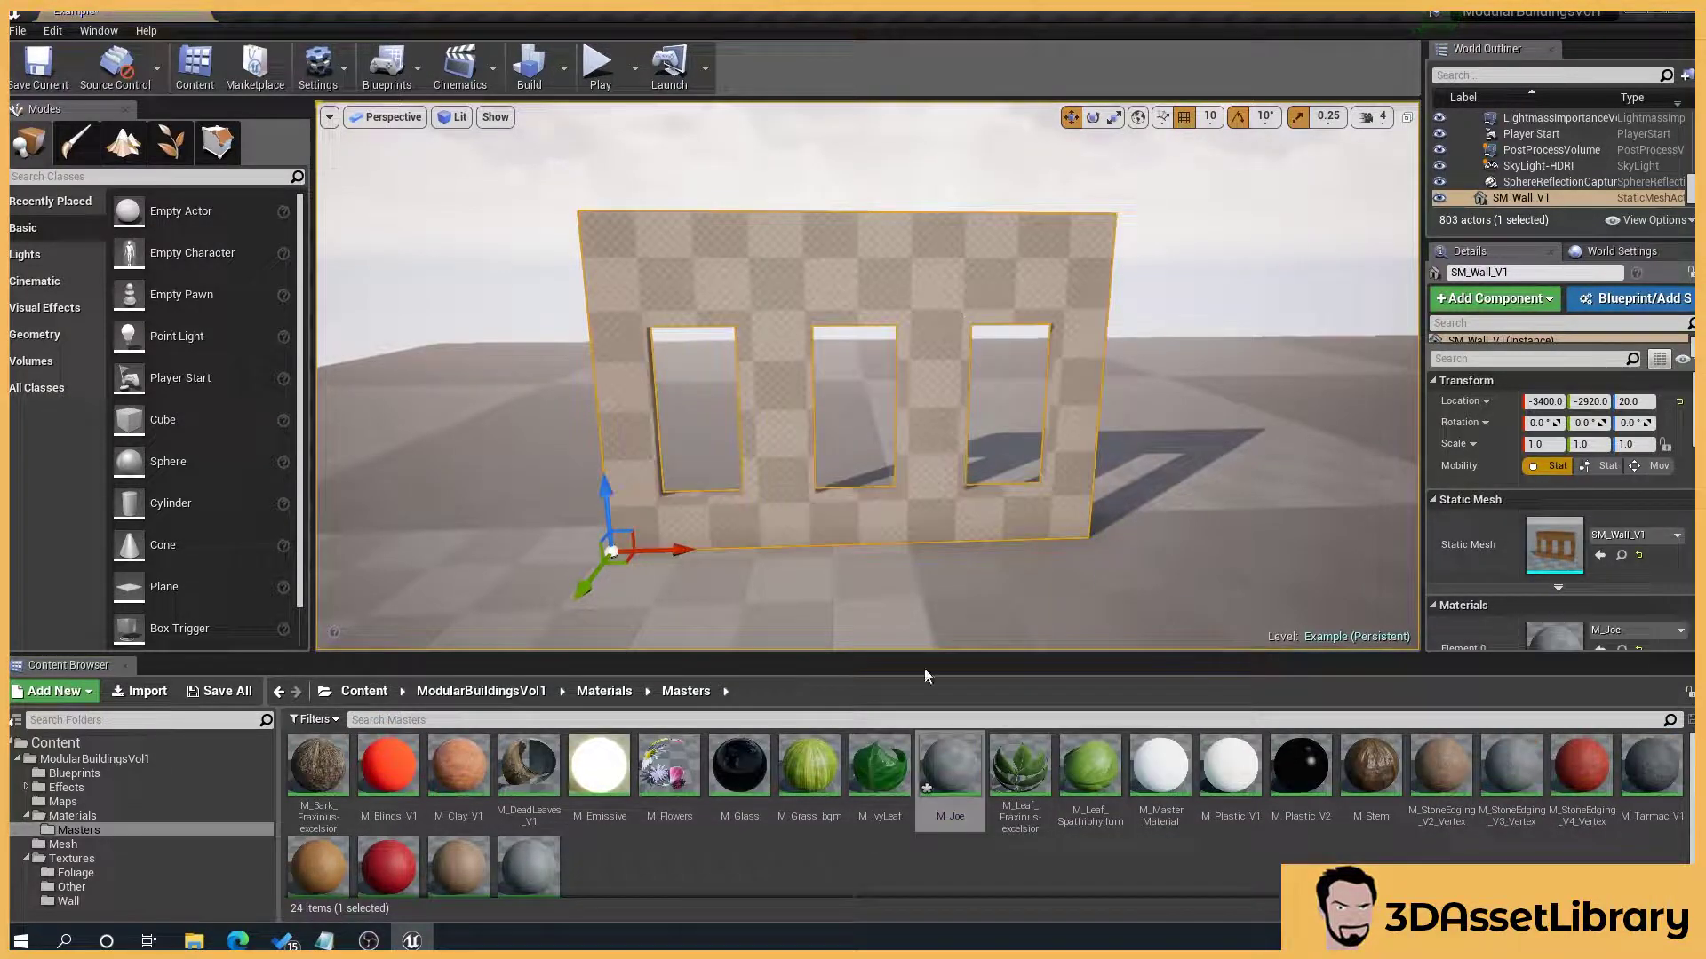
- Open M_Joe for editing, add a Lerp node and connect its output to Base Color
double_click(949, 791)
double_click(1206, 475)
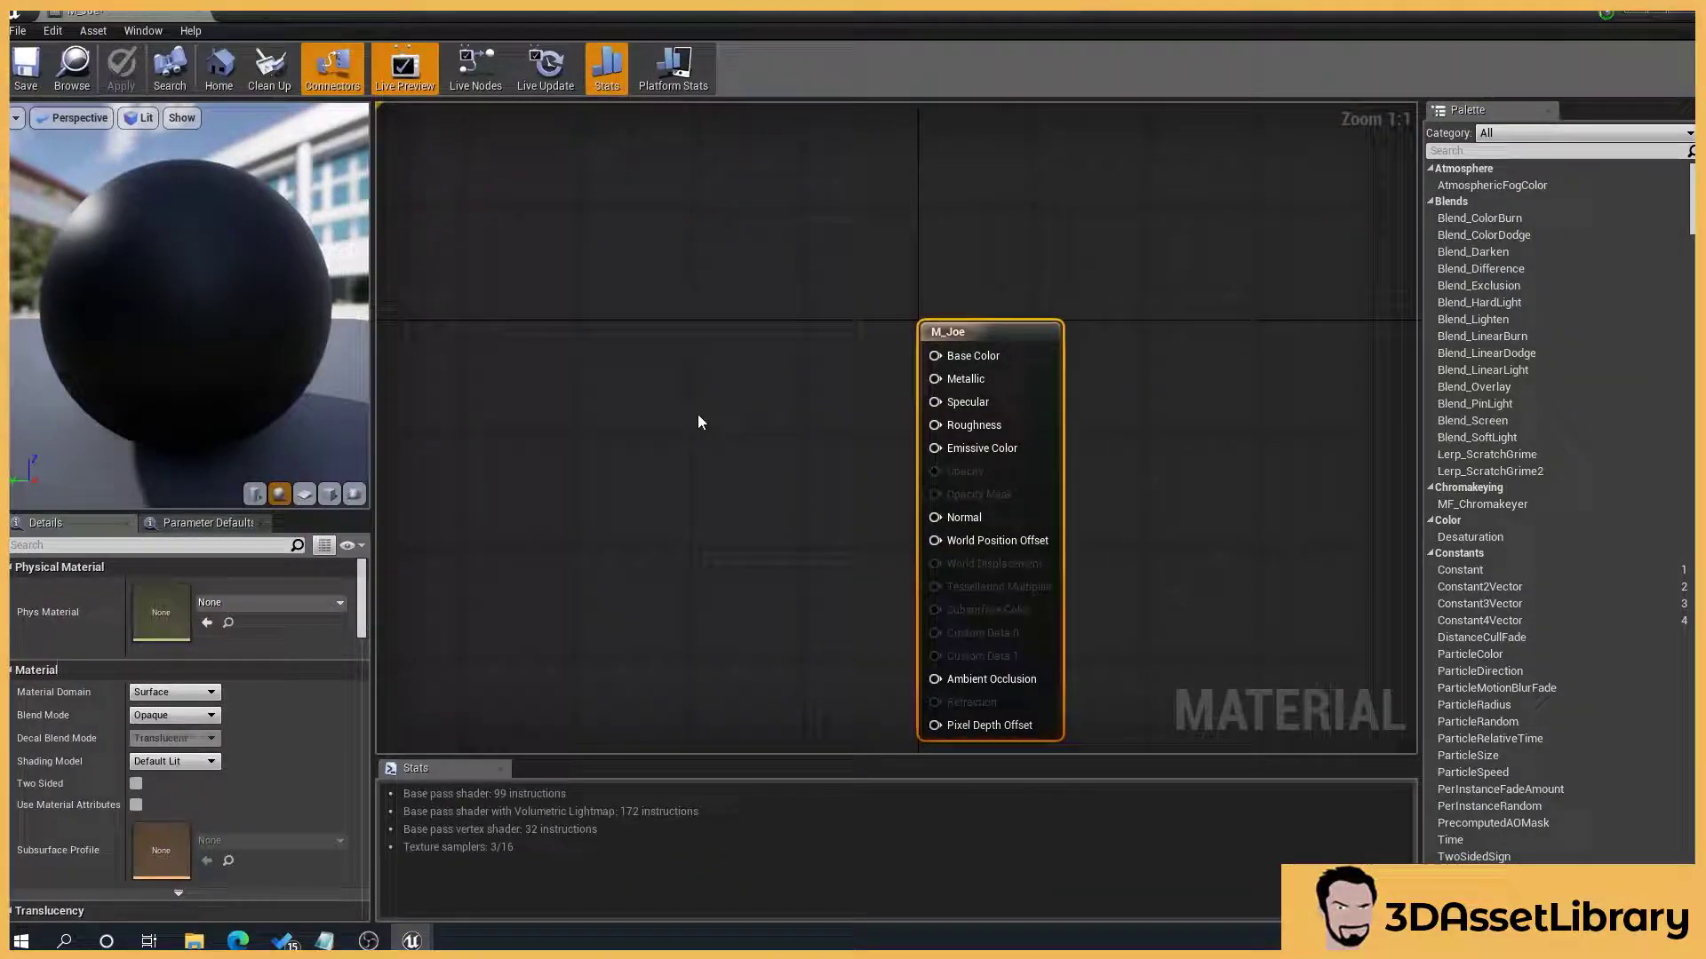
click(696, 414)
drag(787, 449, 935, 355)
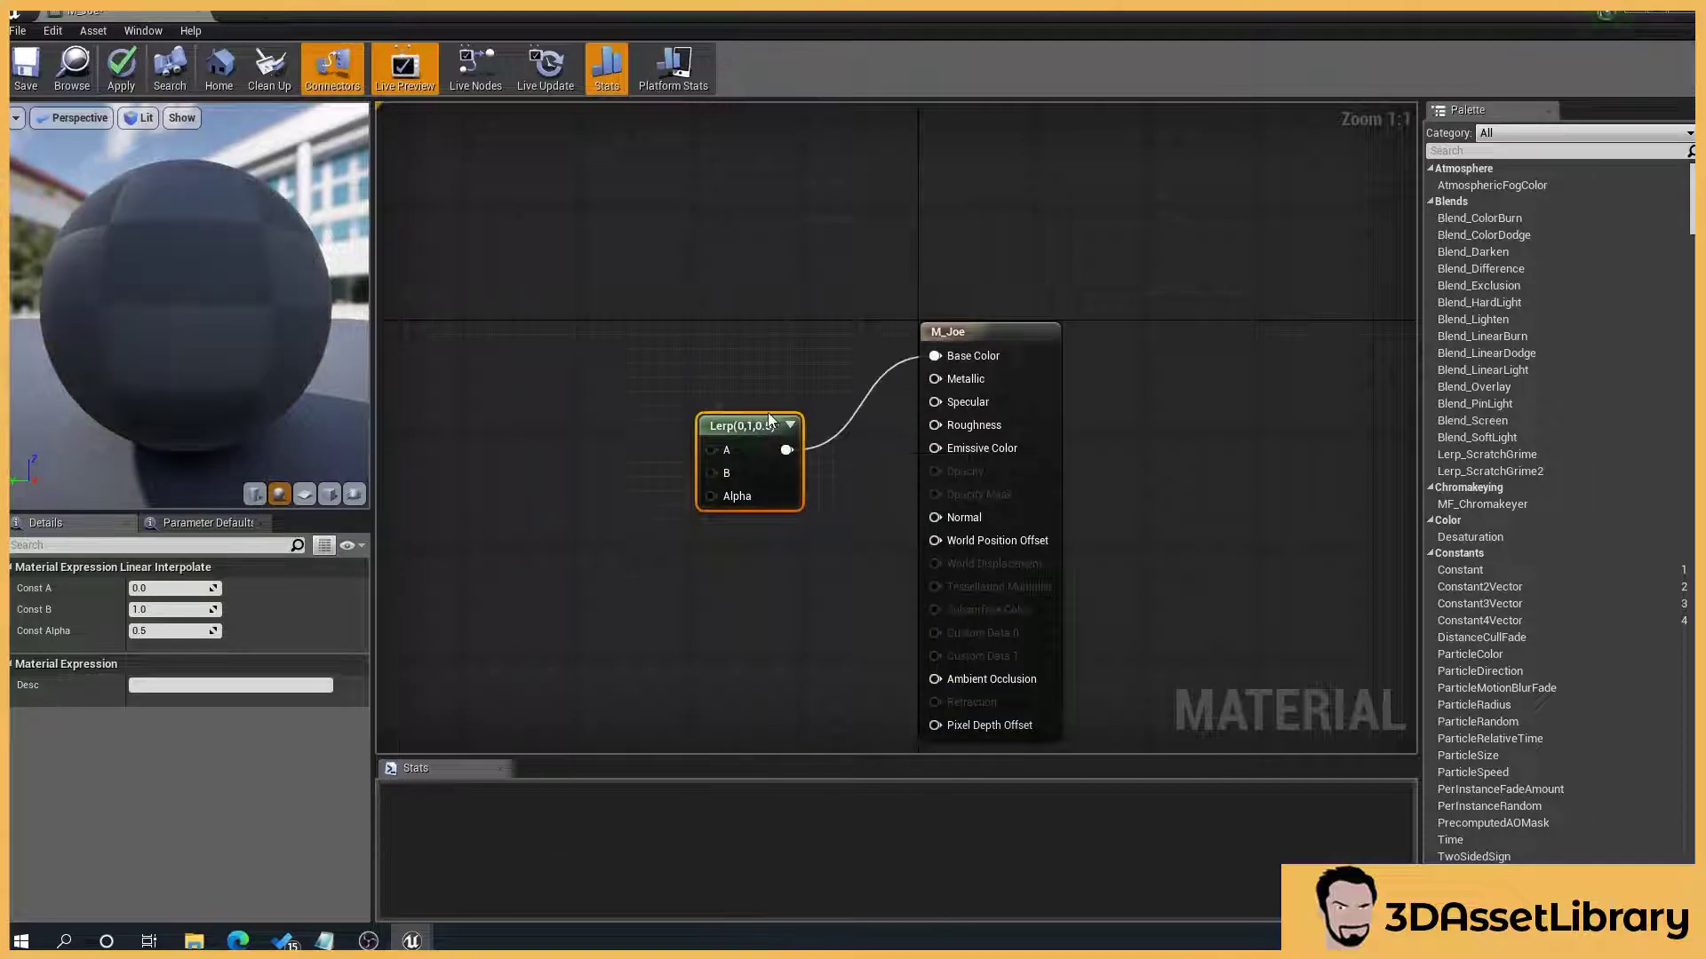
drag(766, 419, 774, 368)
- Add a Vertex Color node below the Lerp and connect its red channel to the Lerp's Alpha
right_drag(597, 509, 762, 506)
right_click(762, 507)
text(vertex)
click(787, 542)
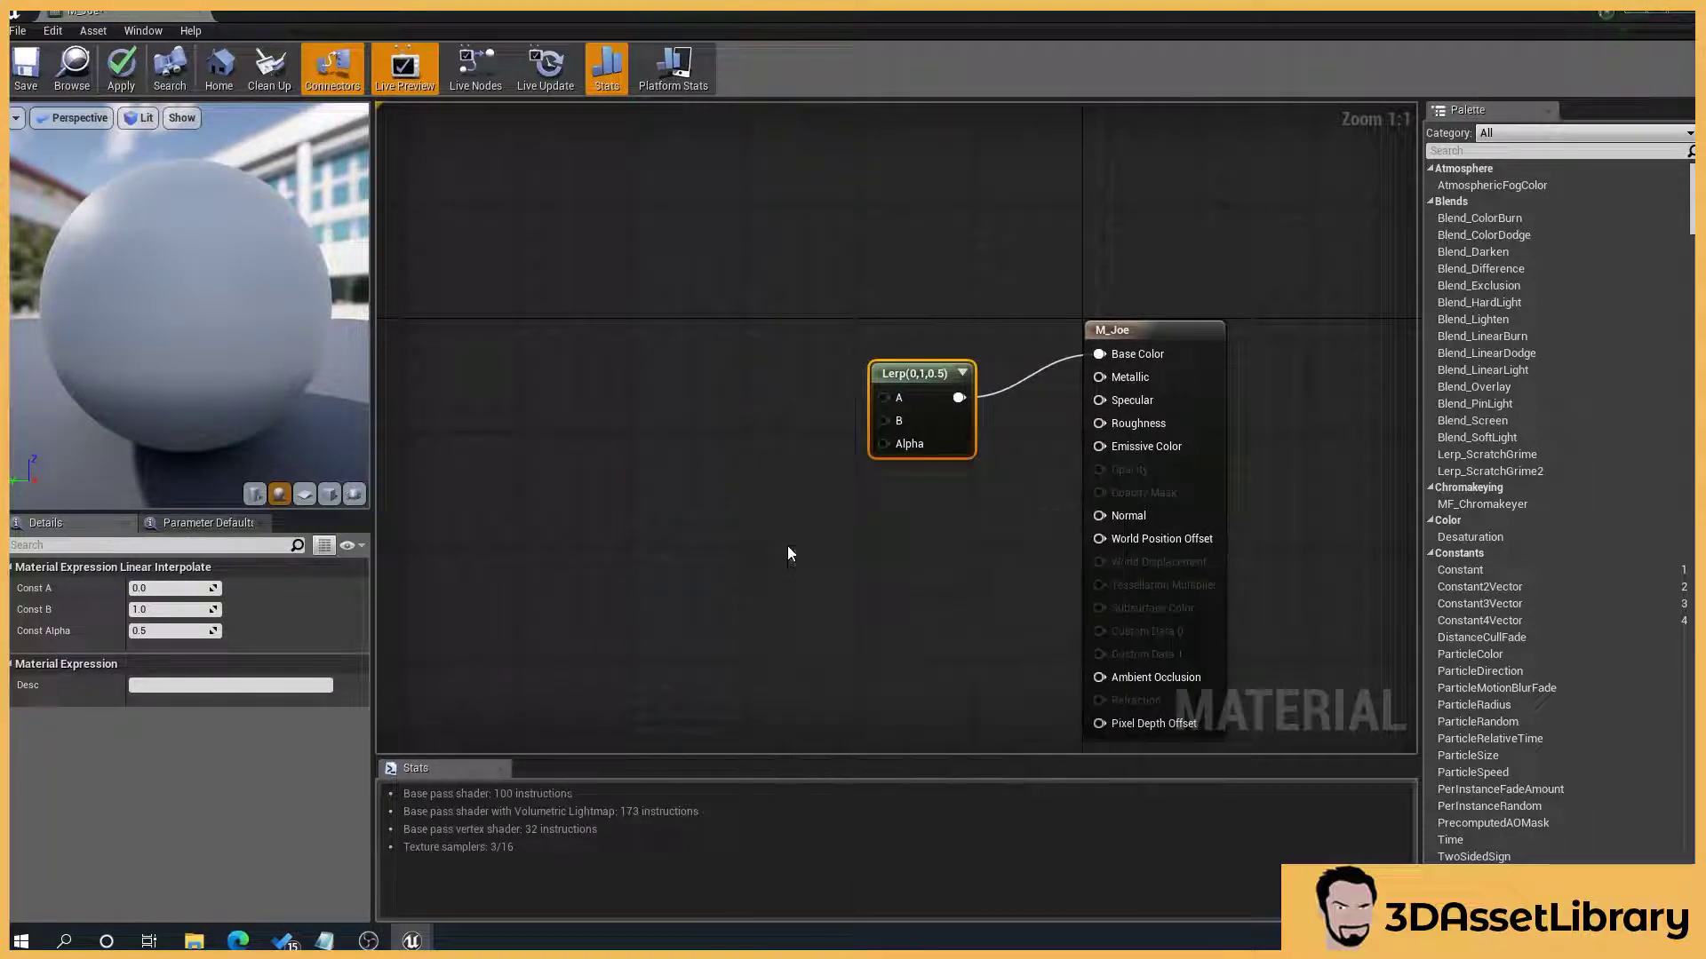
drag(787, 545, 882, 444)
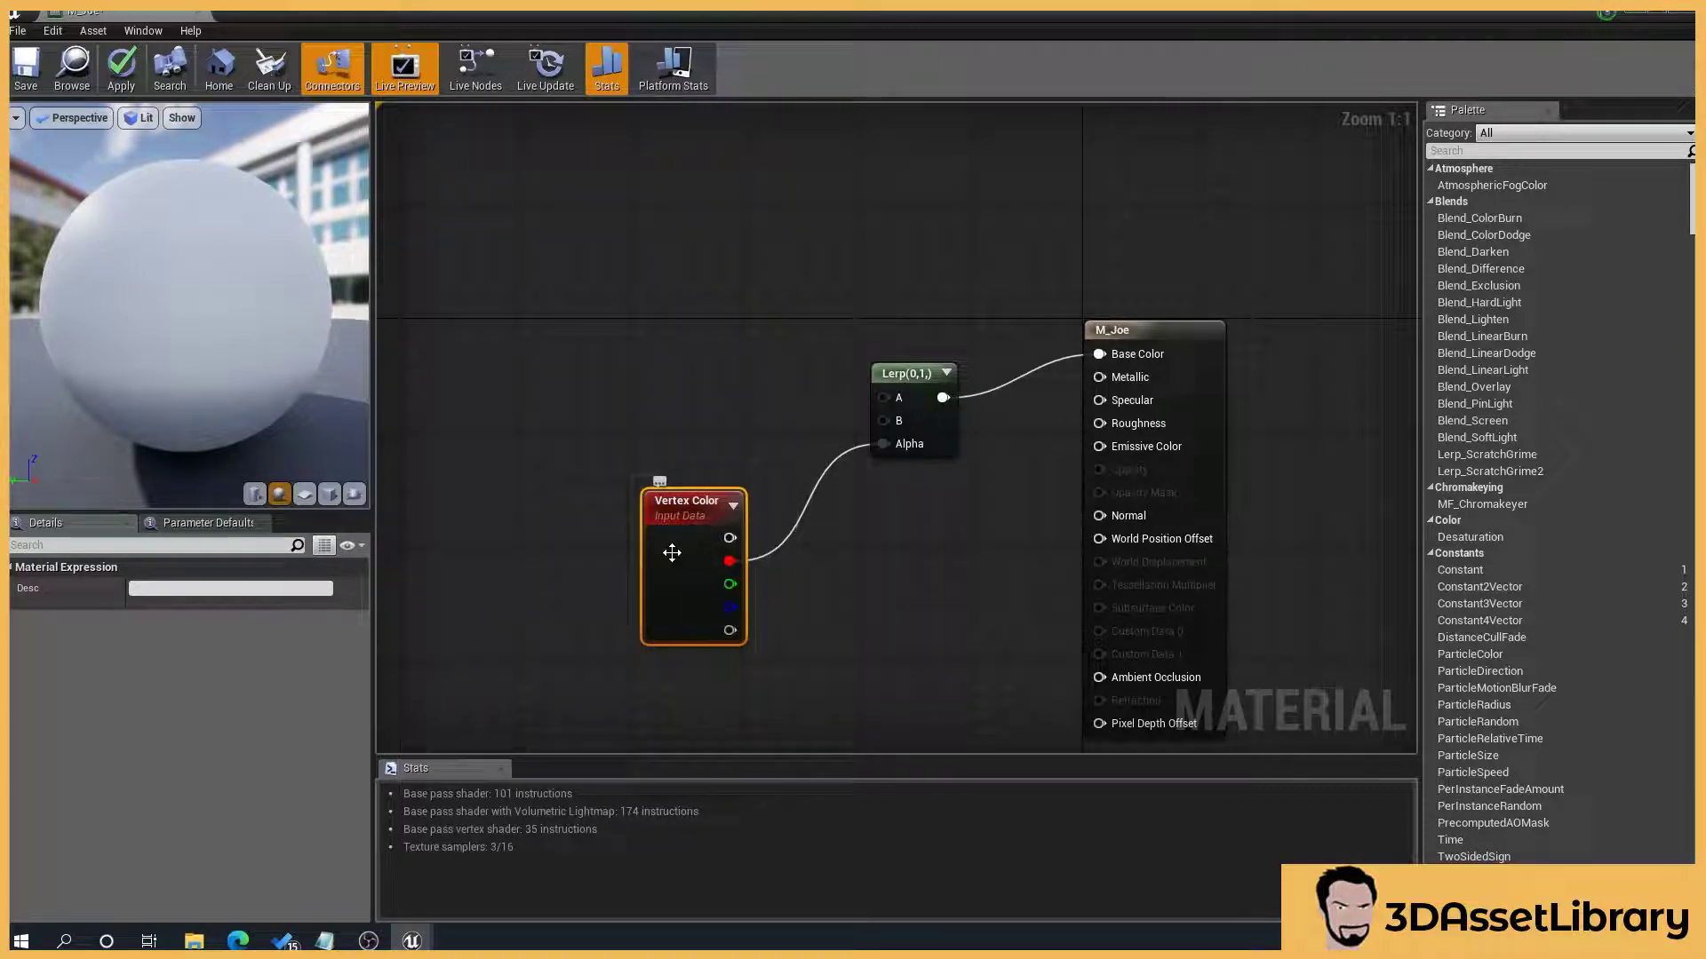
drag(708, 552, 680, 538)
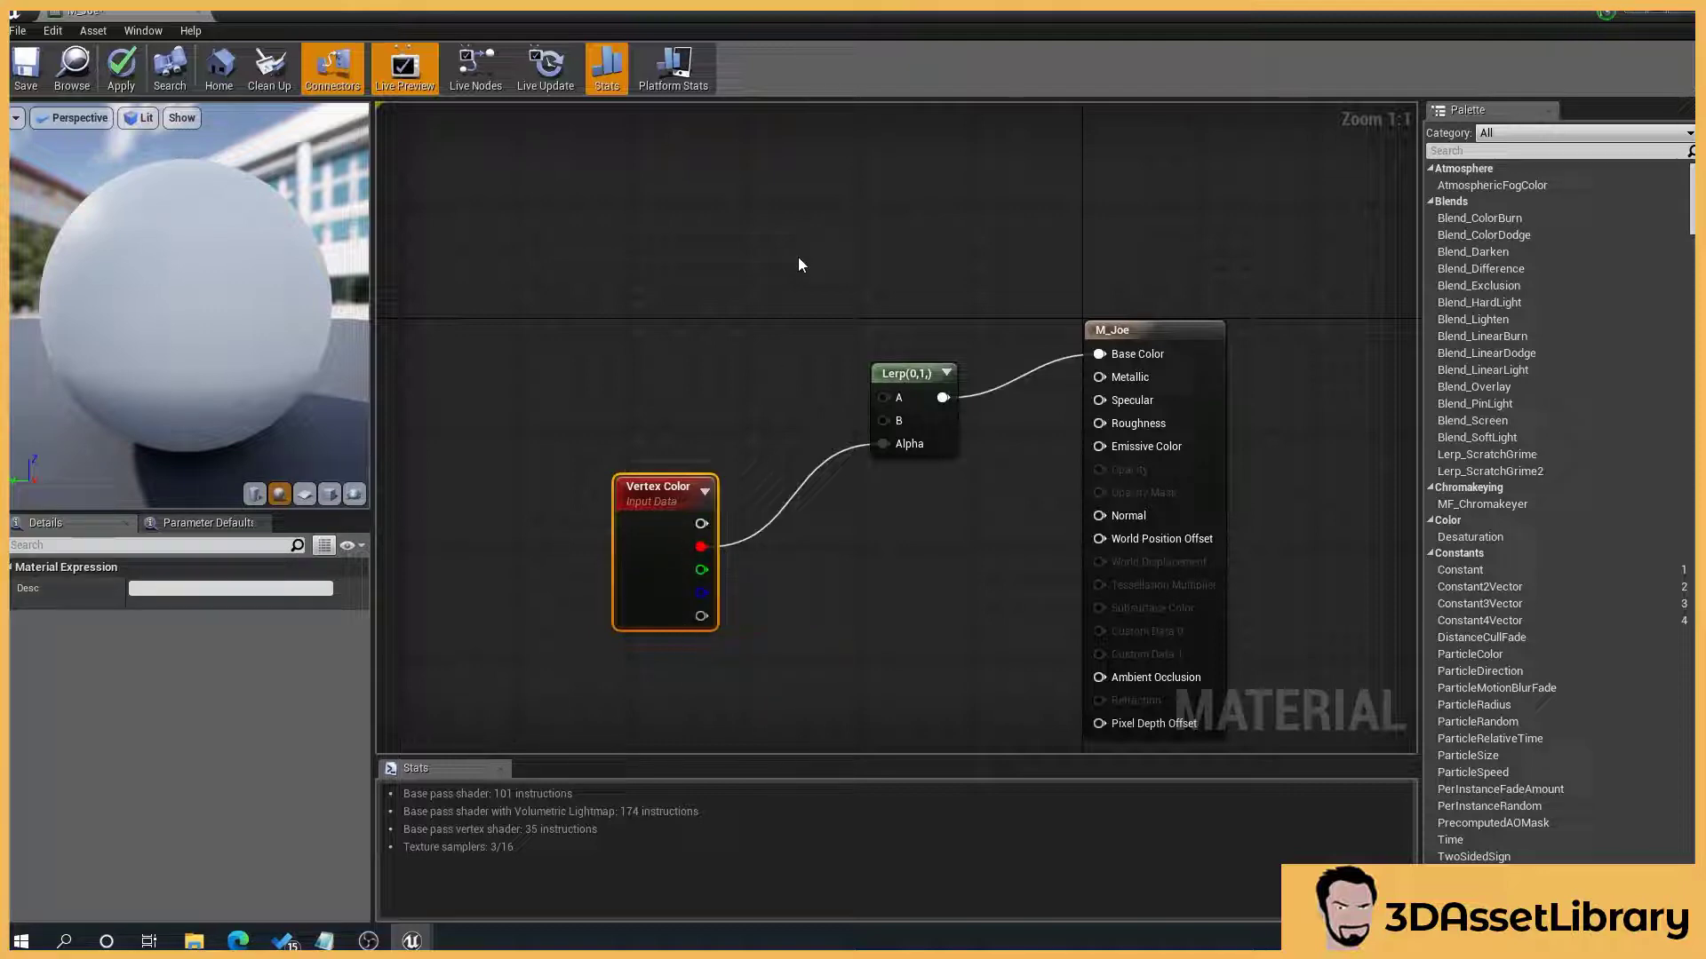
right_drag(798, 258, 814, 268)
drag(670, 499, 684, 514)
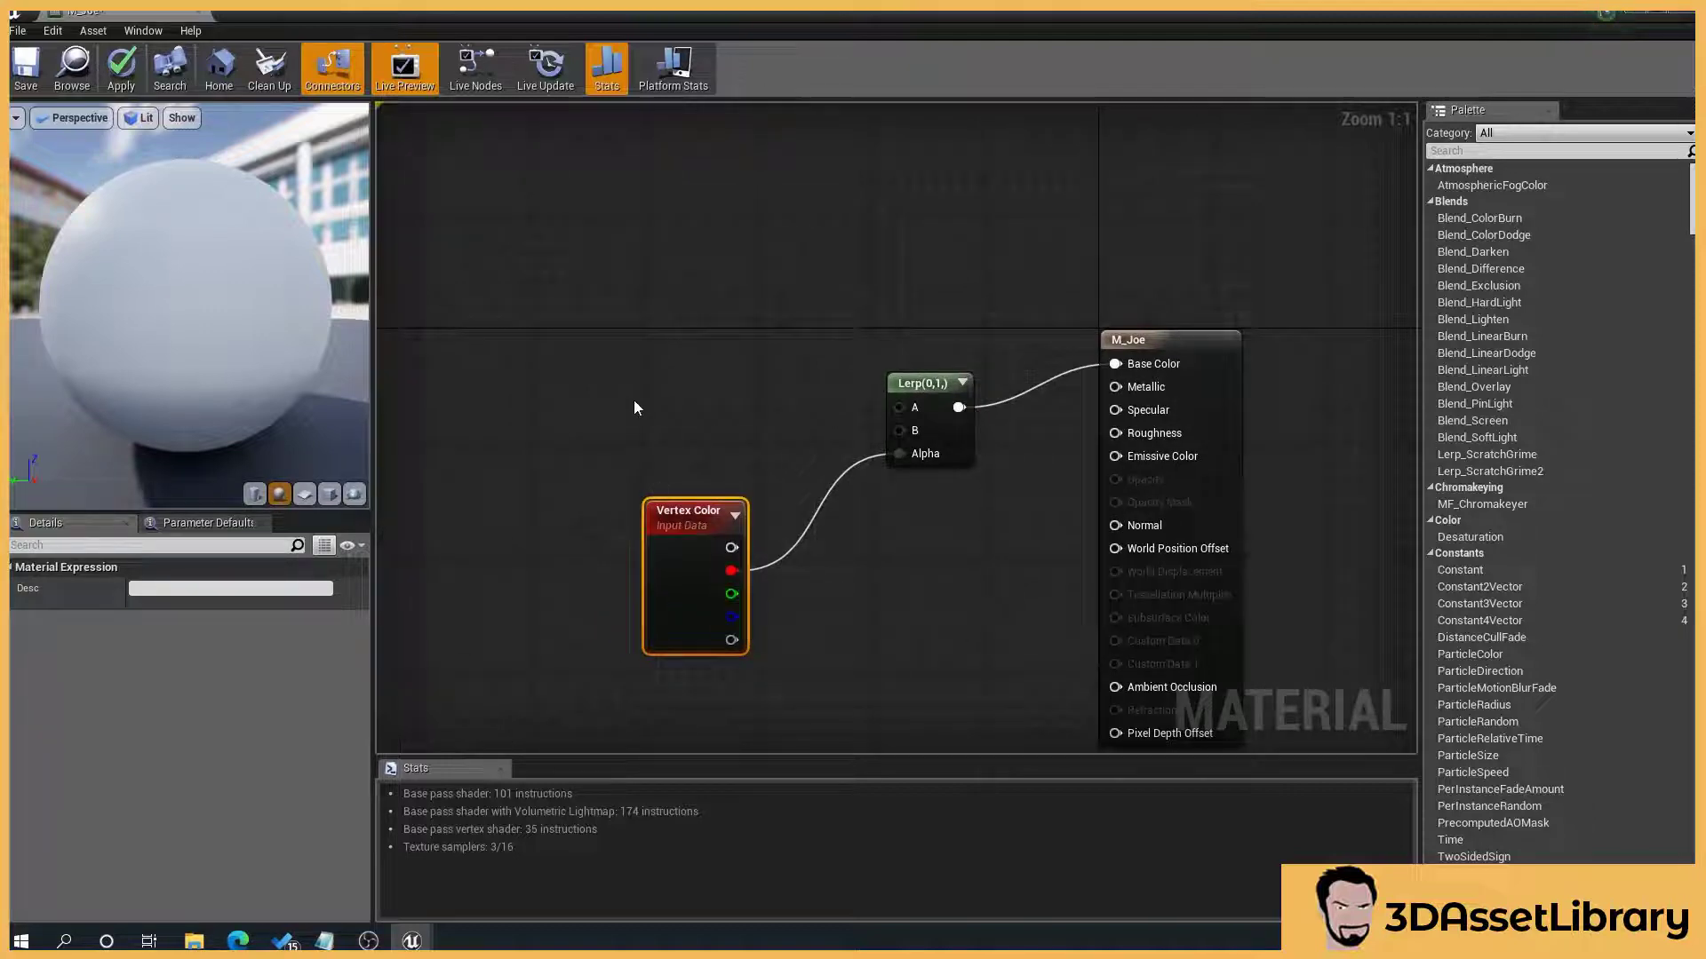
right_drag(633, 401, 640, 403)
- Add the T_Brick_V1_BaseColor and T_Brick_V2_BaseColor textures from the Textures/Wall folder to the material graph
double_click(792, 17)
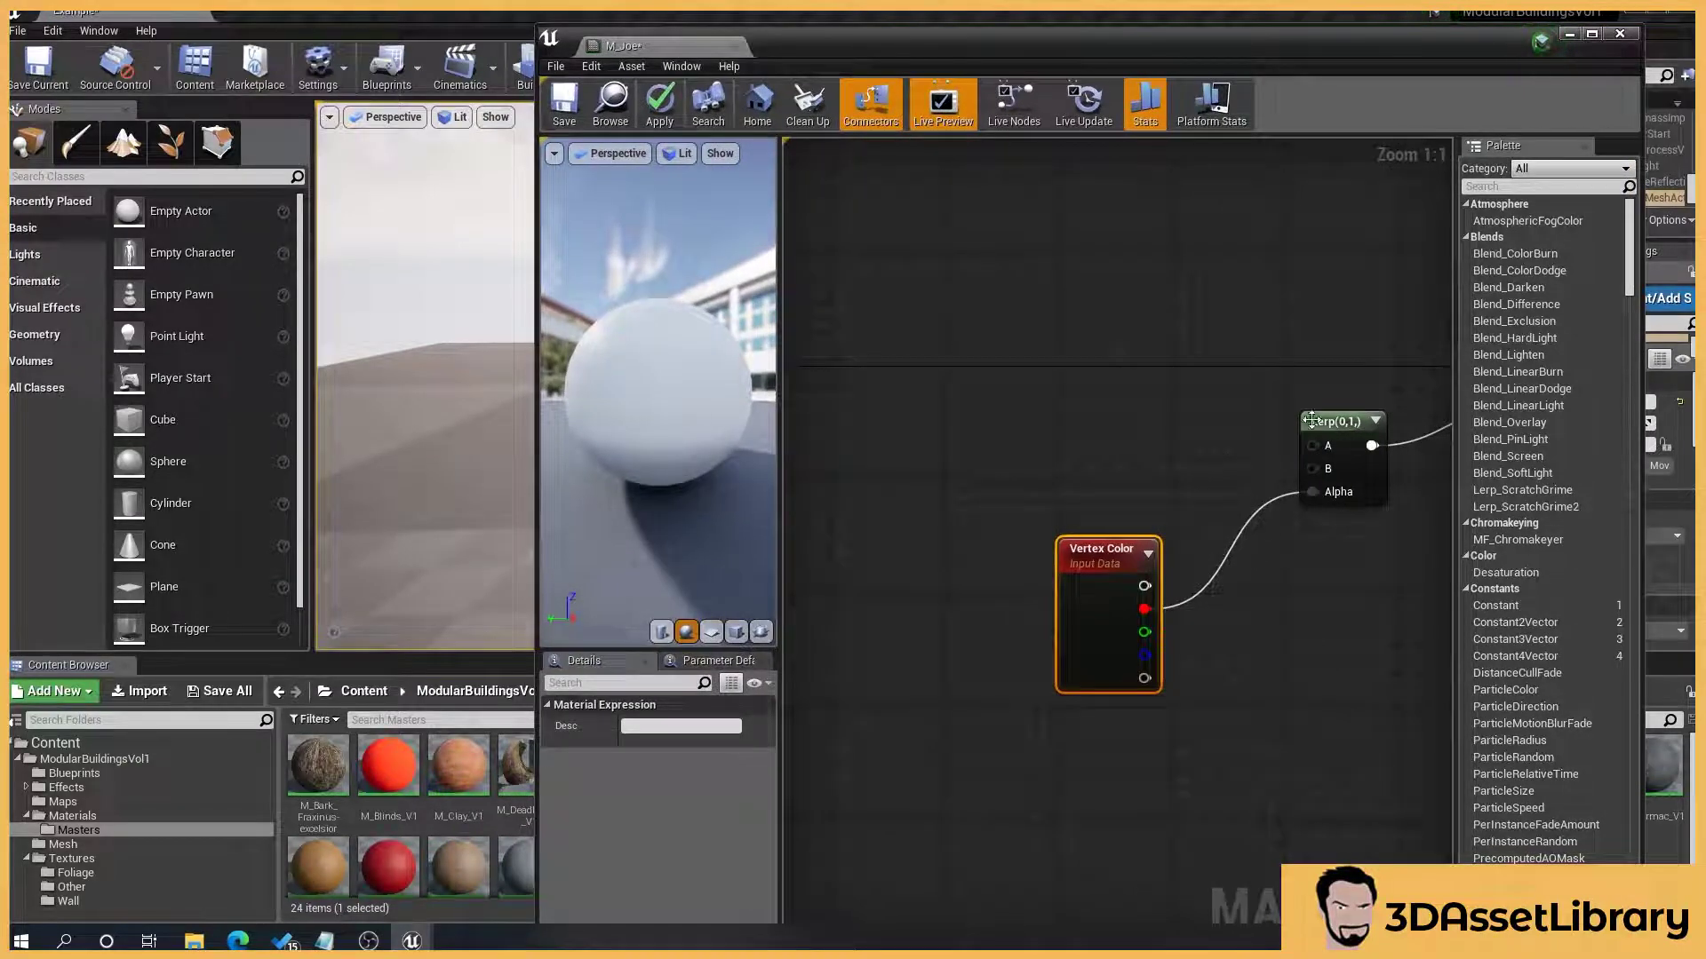
click(79, 901)
drag(327, 793, 973, 355)
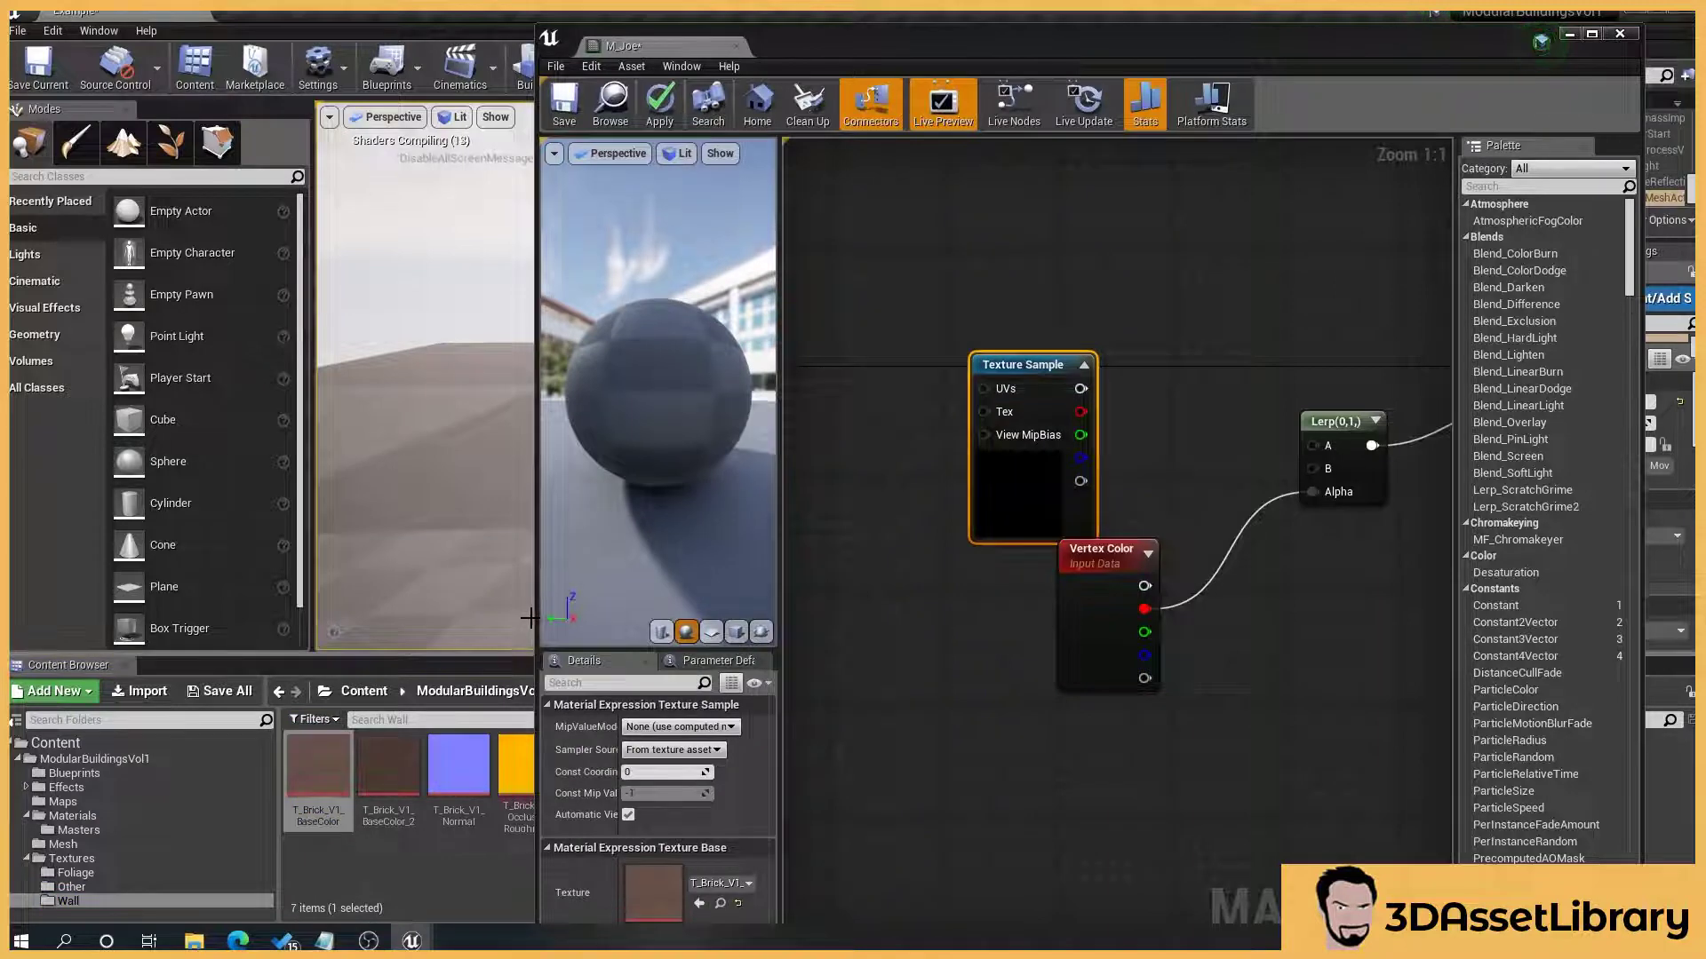
drag(538, 616, 692, 617)
drag(576, 811, 1030, 606)
- Connect the T_Brick_V1_BaseColor sample to the Lerp's A input and the T_Brick_V2_BaseColor sample to B
double_click(1091, 53)
right_drag(1064, 424, 1122, 397)
drag(711, 300, 963, 382)
drag(674, 572, 965, 406)
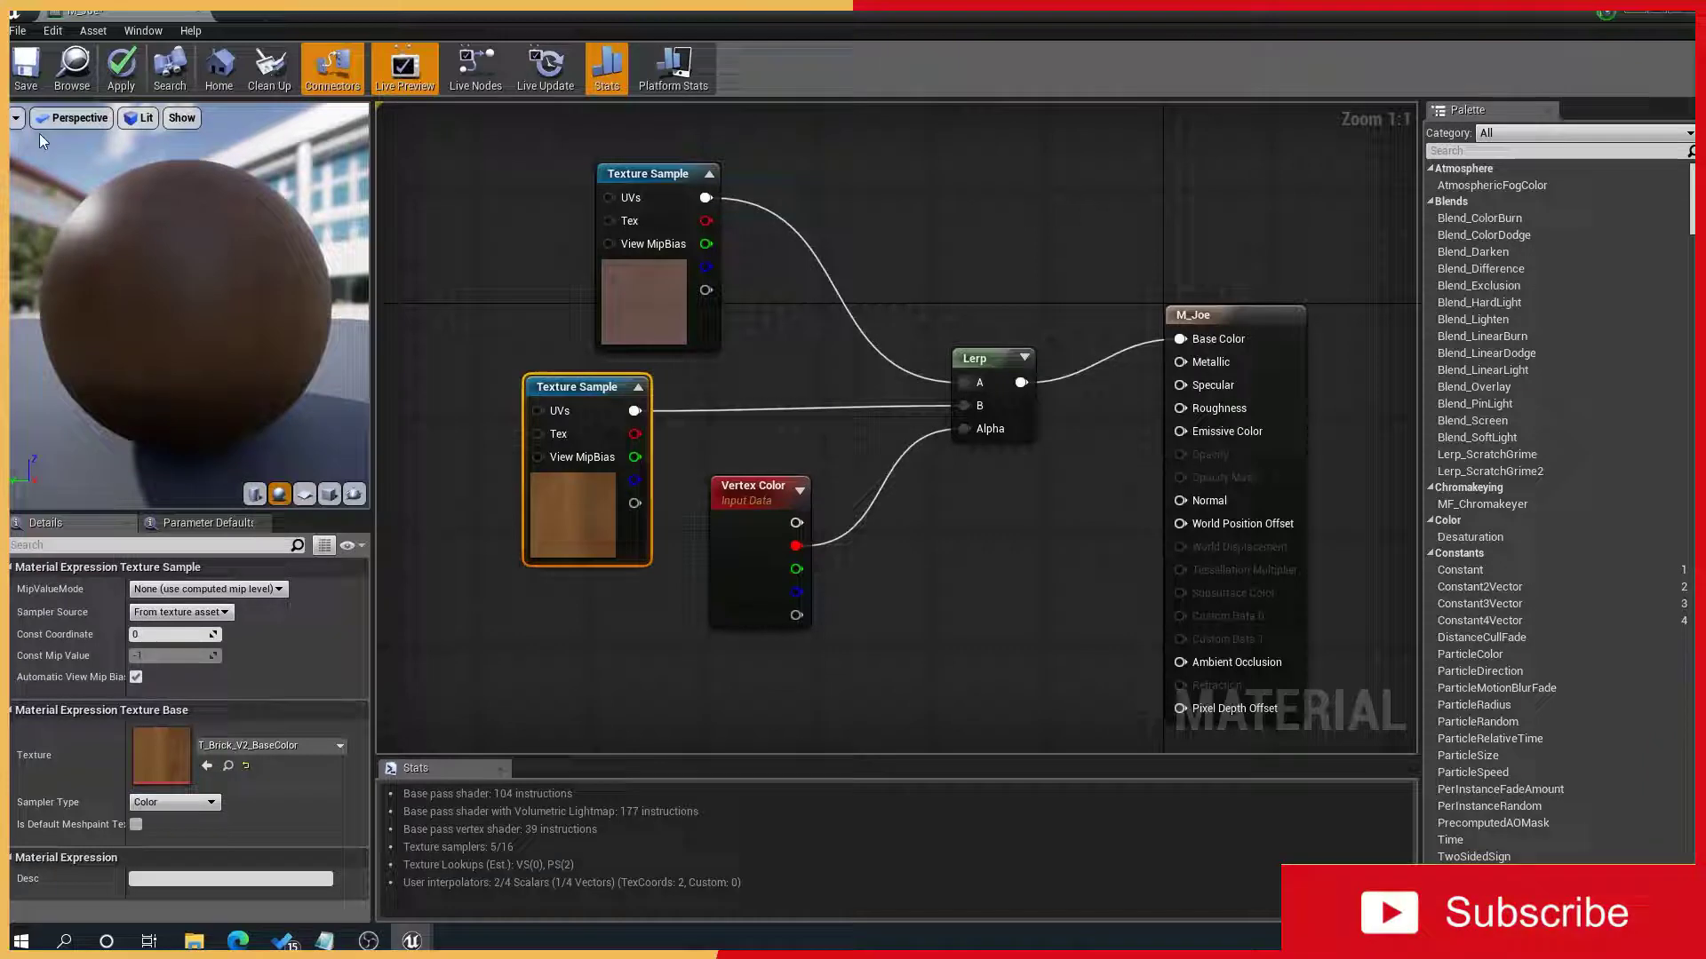
- Save the M_Joe material, return to the level and switch to Mesh Paint mode
key(ctrl+s)
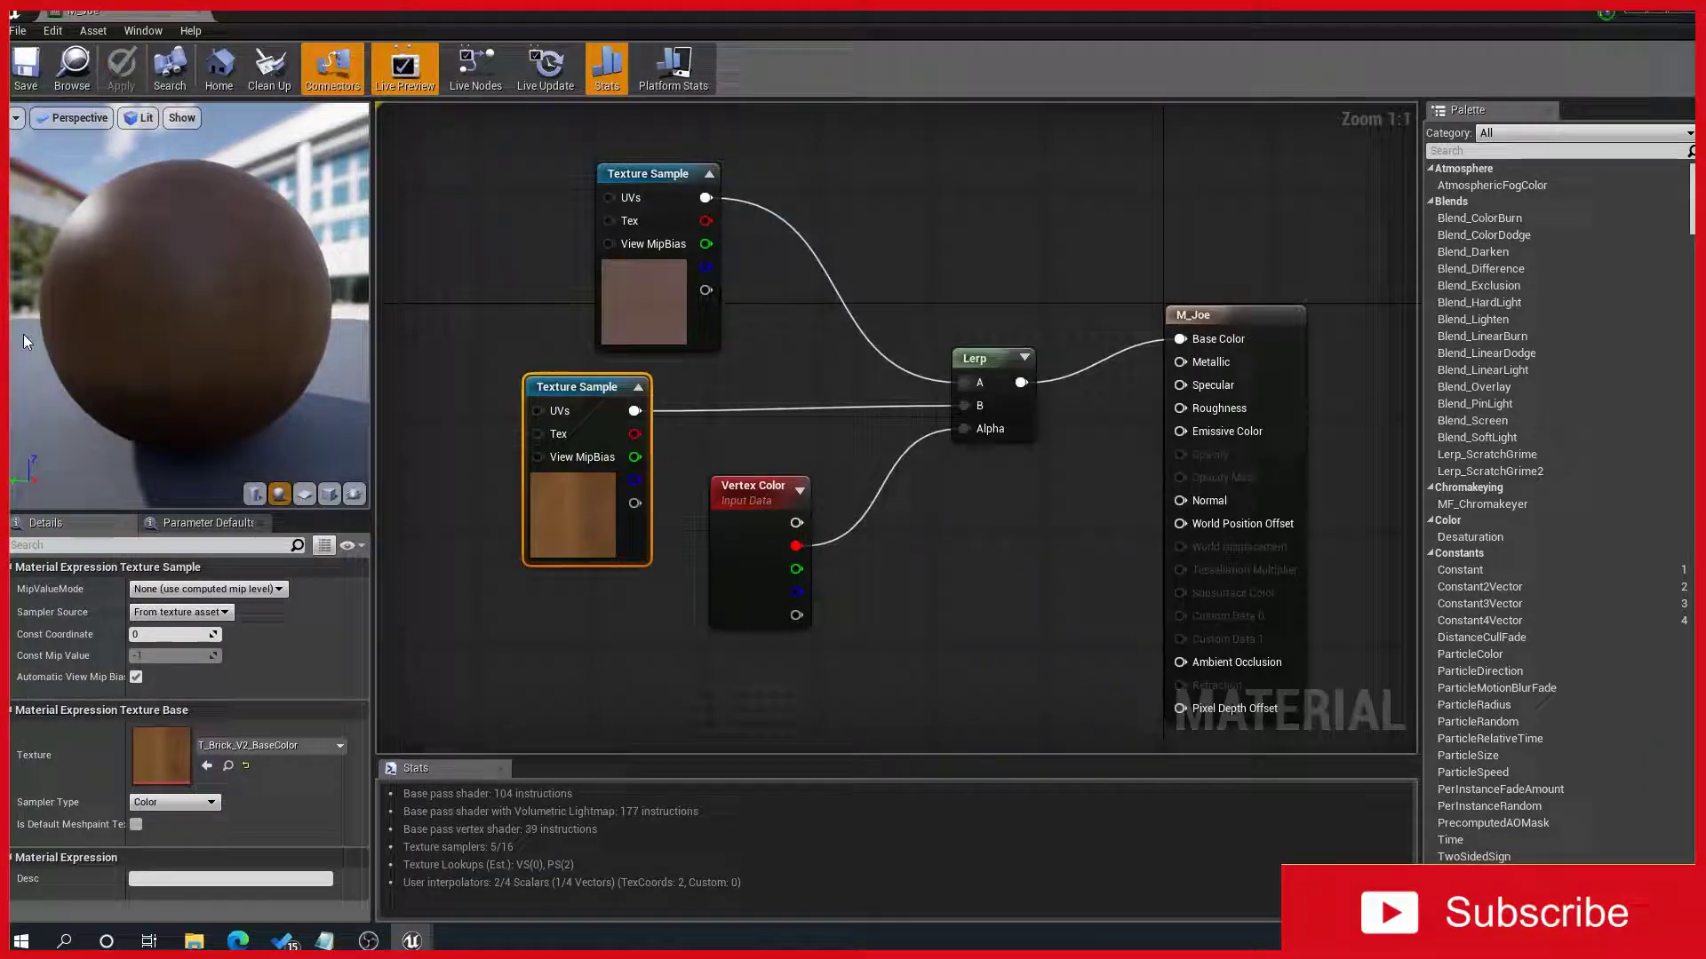
click(198, 13)
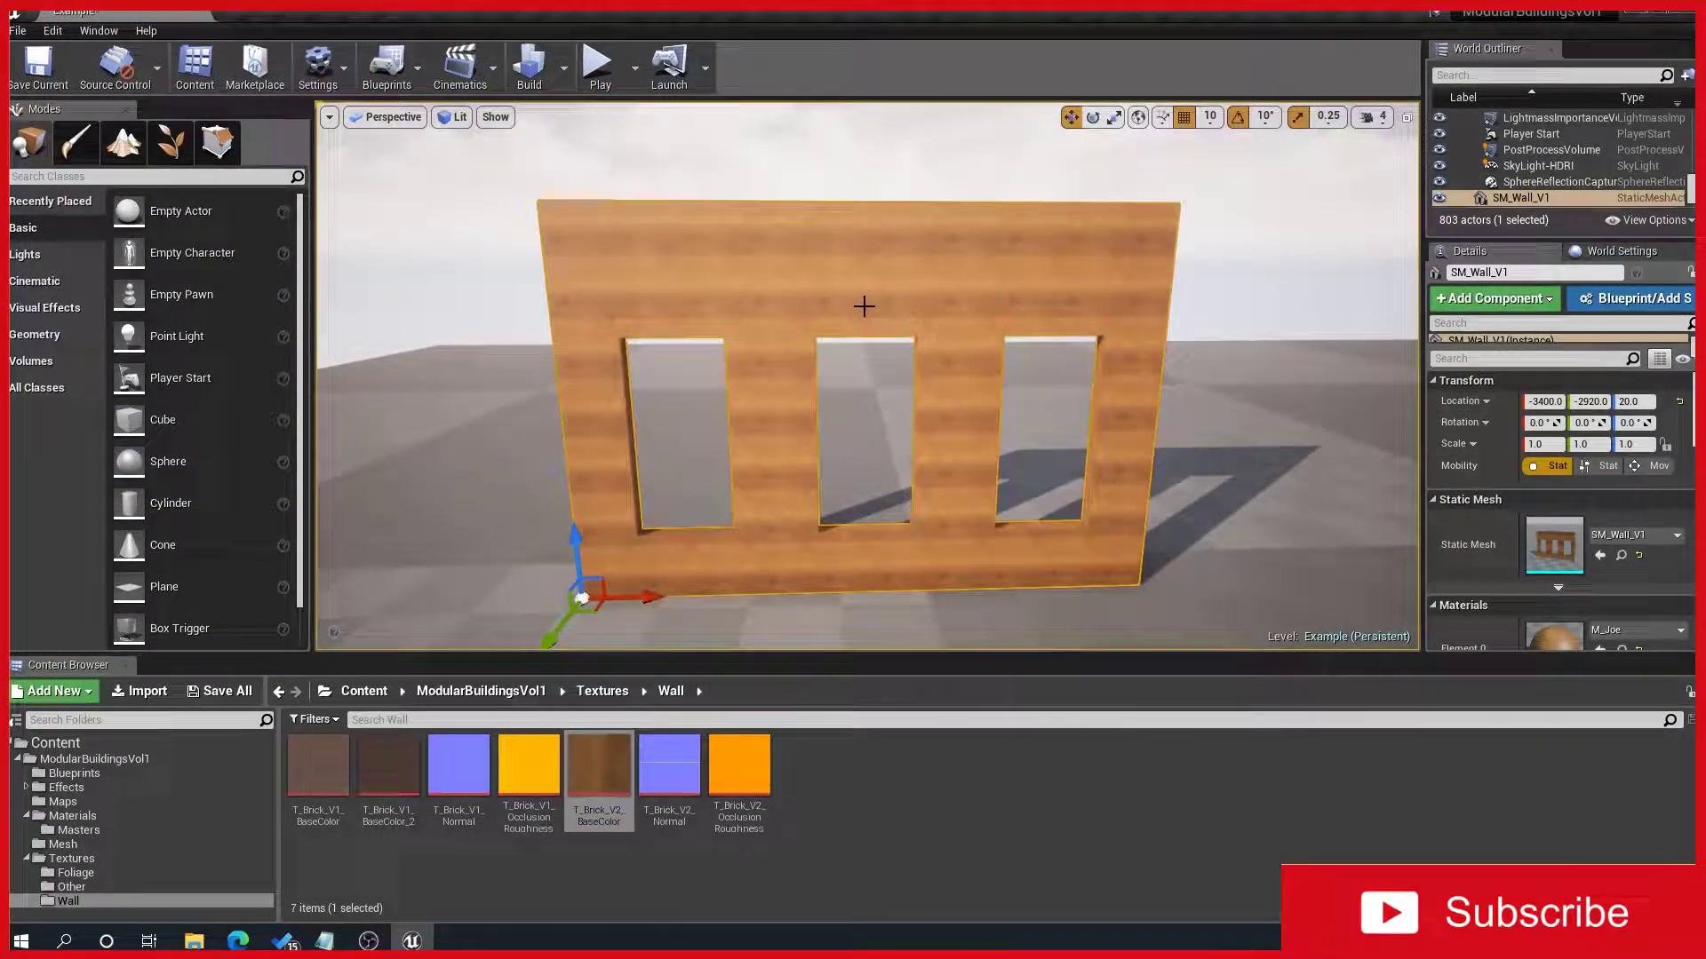
click(73, 143)
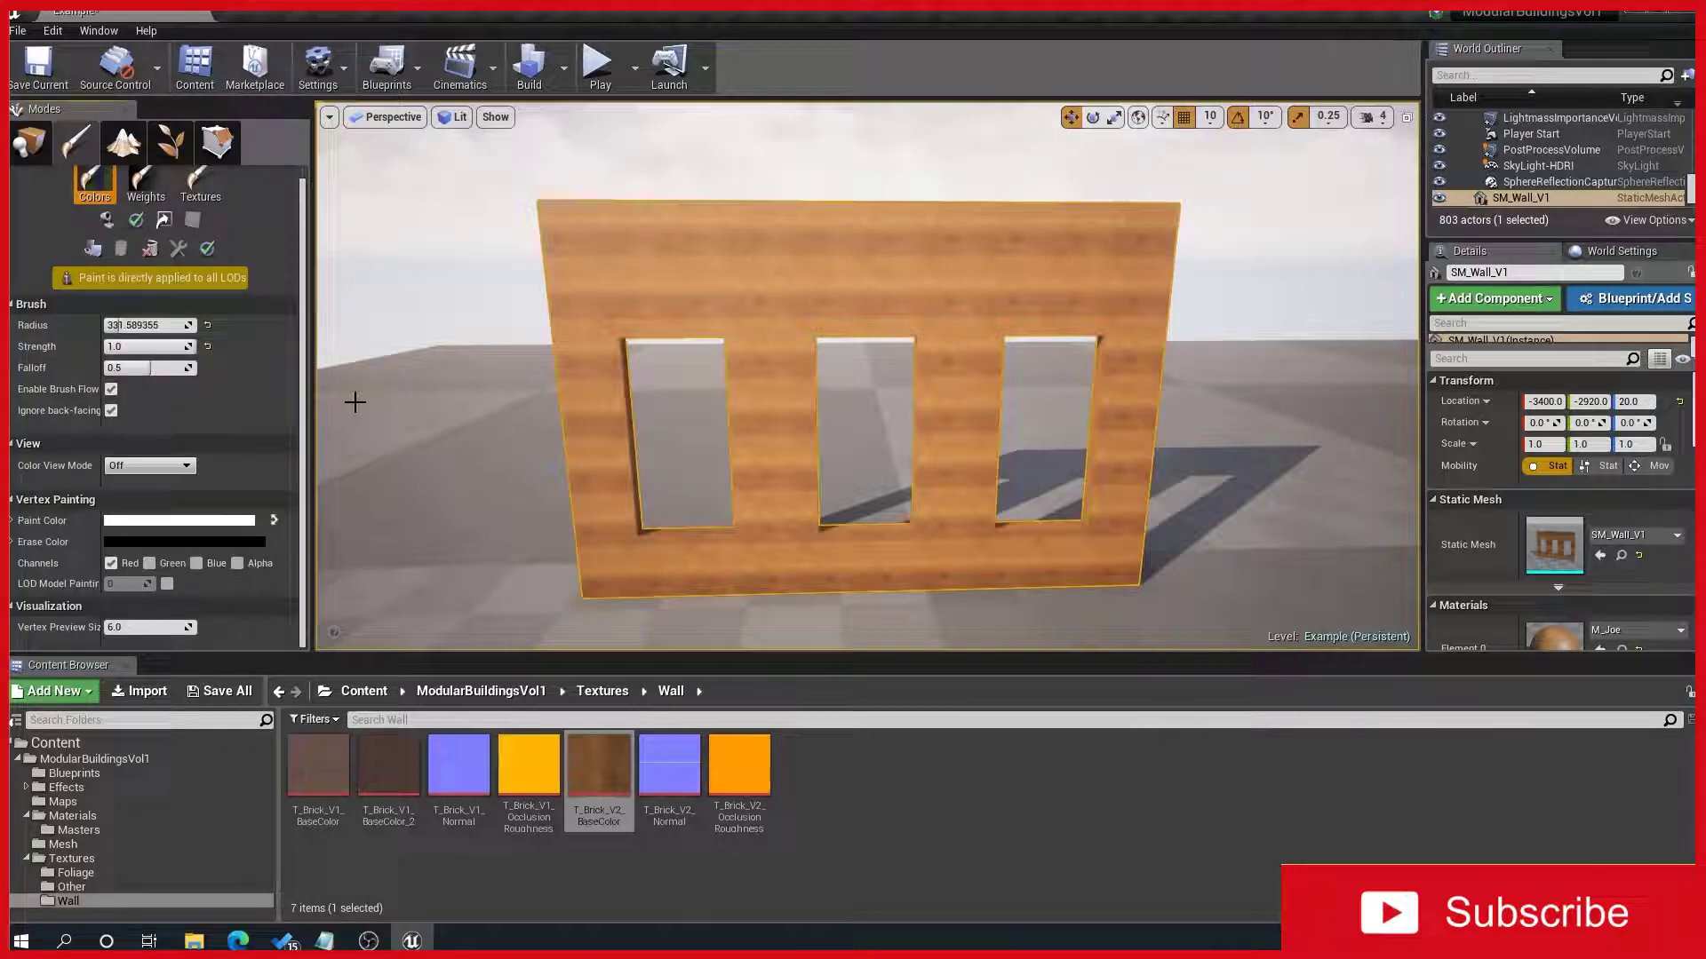
- Try the green and blue vertex paint channels in place of red, ending with only red enabled
click(149, 564)
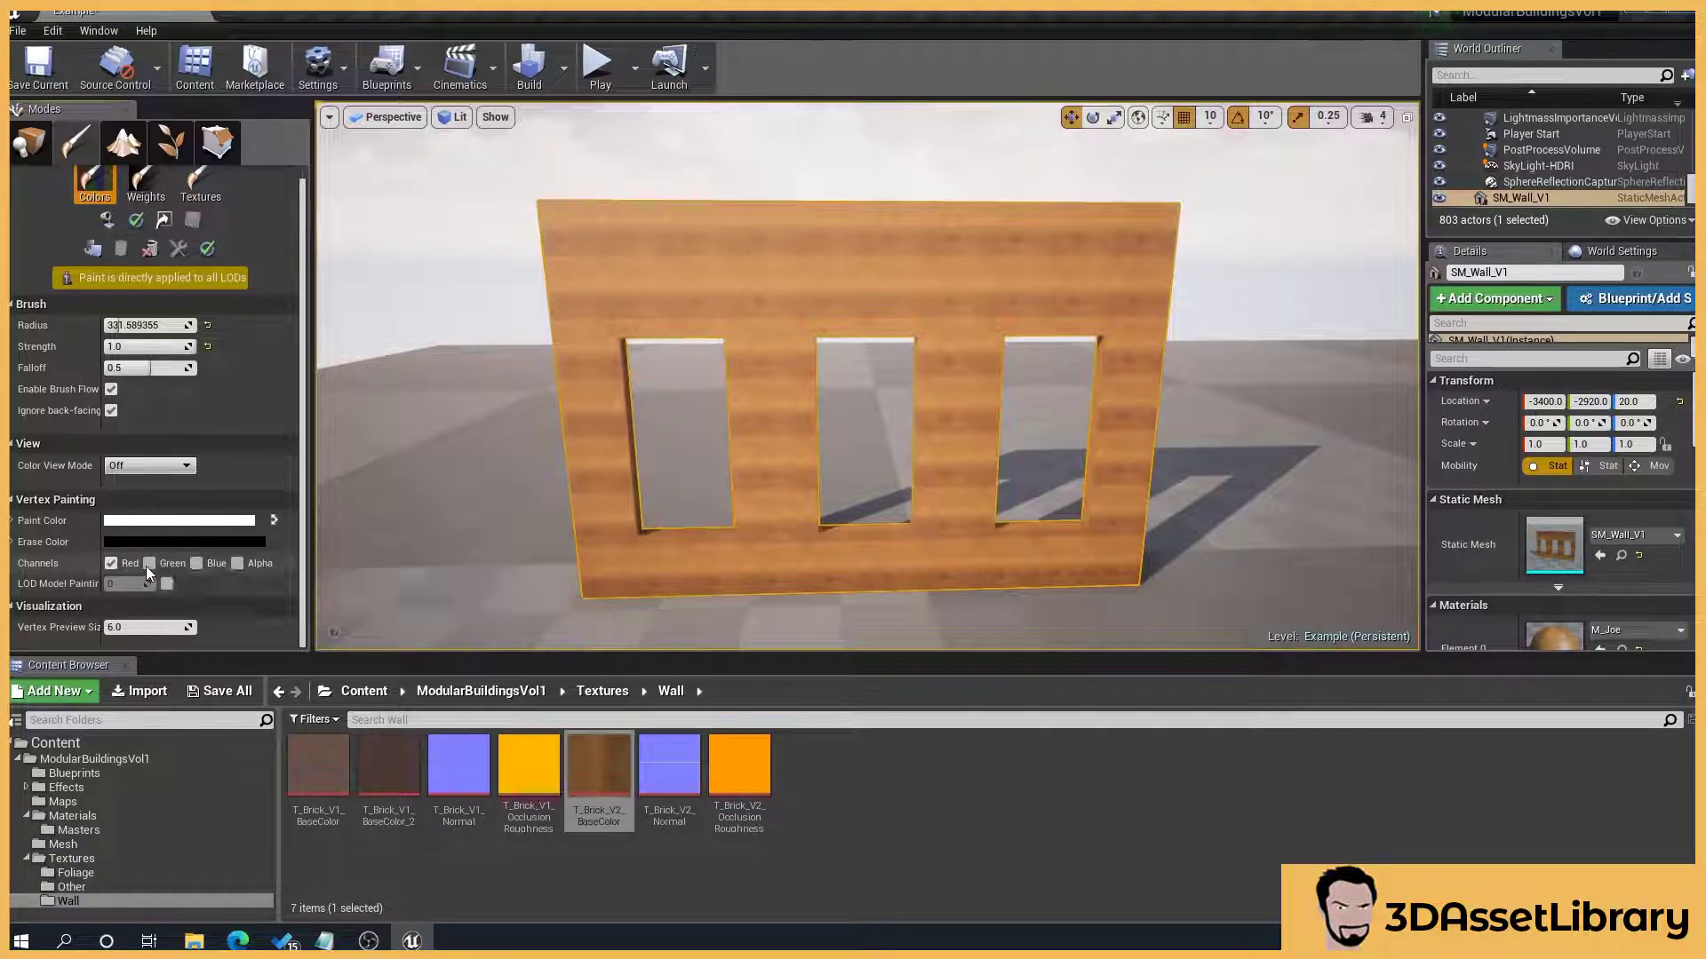
click(112, 564)
click(149, 565)
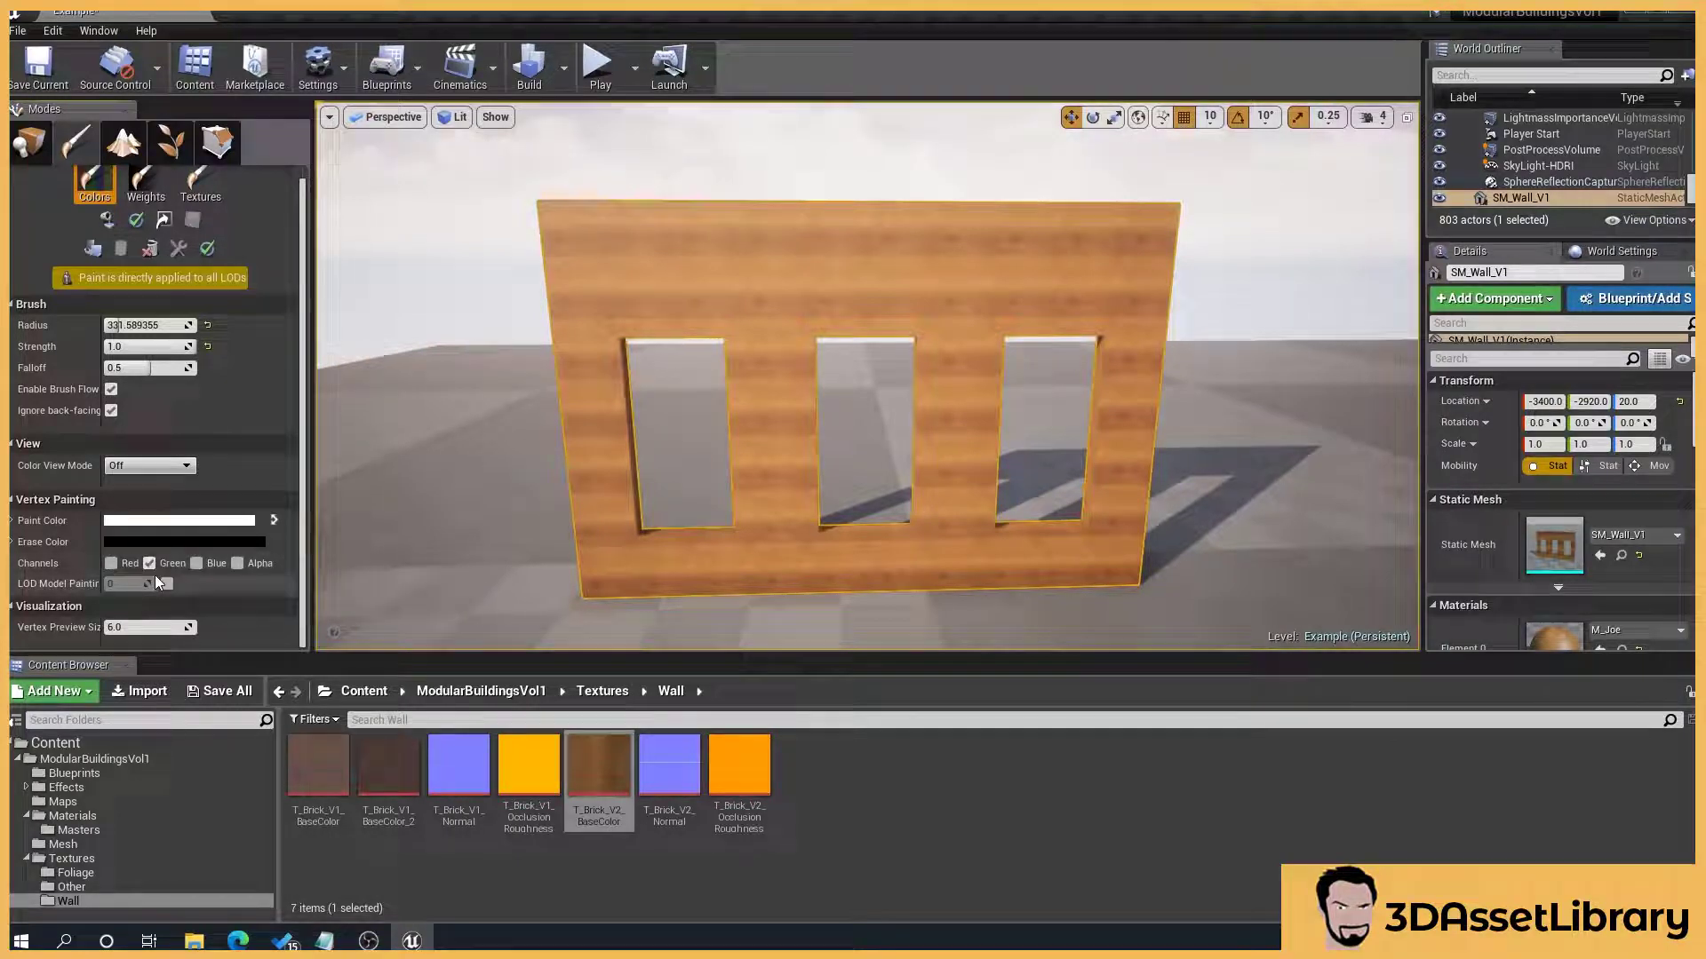
click(149, 563)
click(197, 563)
click(196, 563)
click(111, 564)
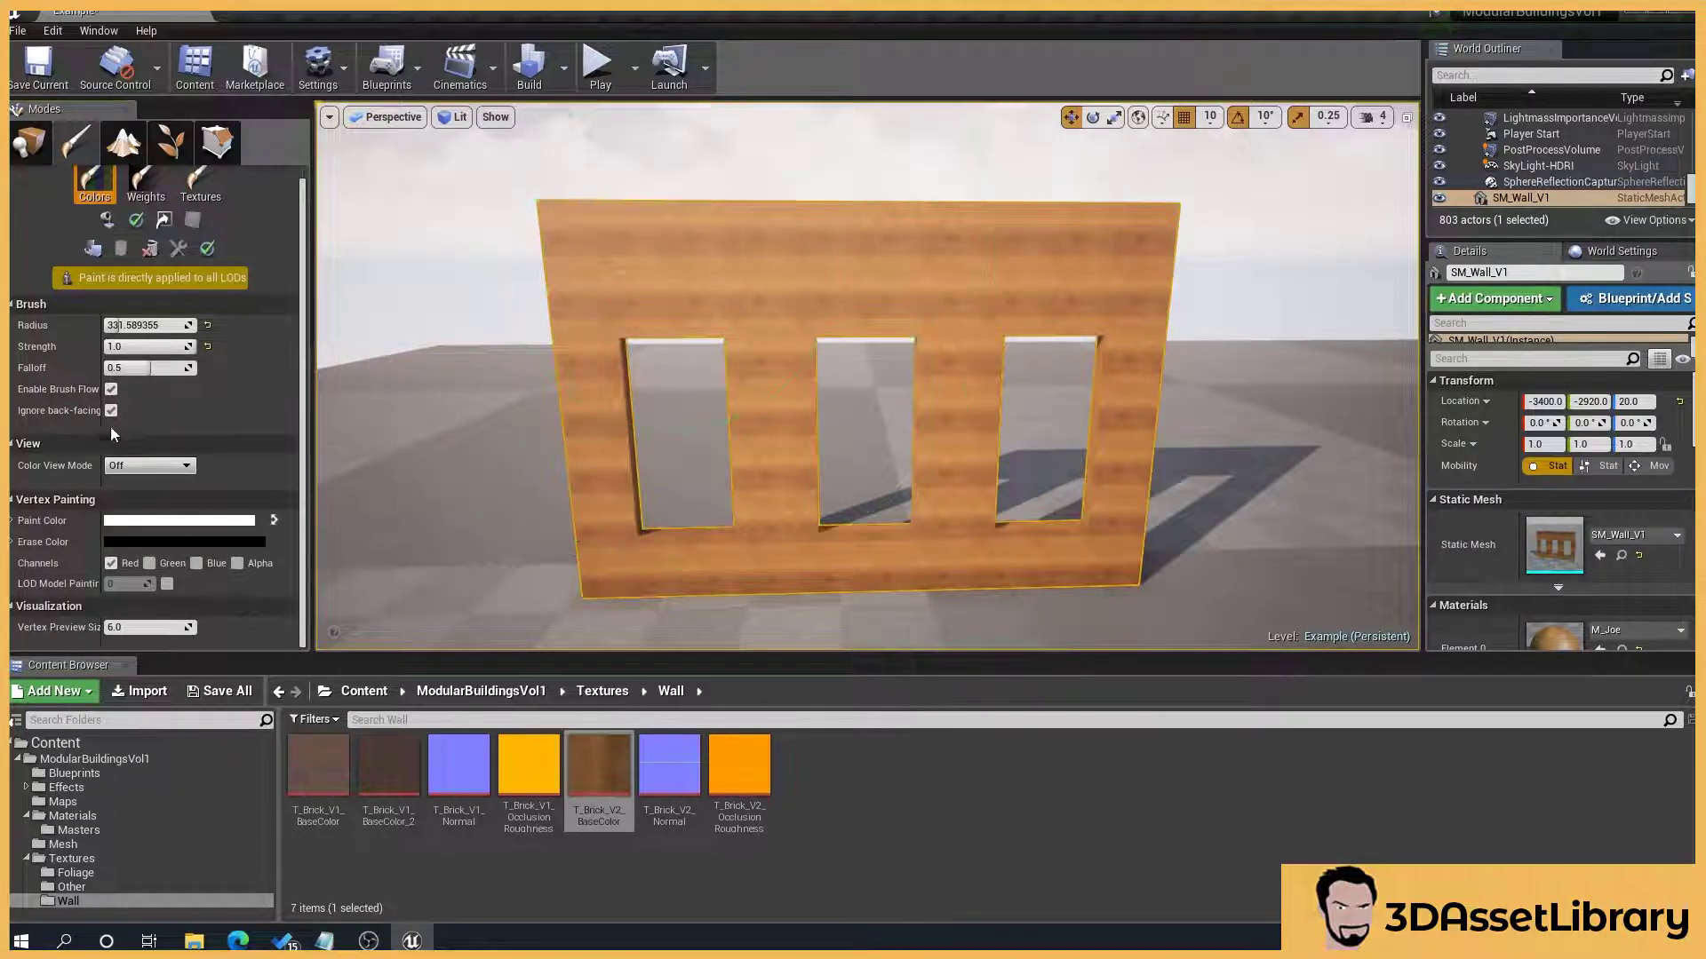
- Set the brush radius to 100 and the vertex paint color to black
click(151, 325)
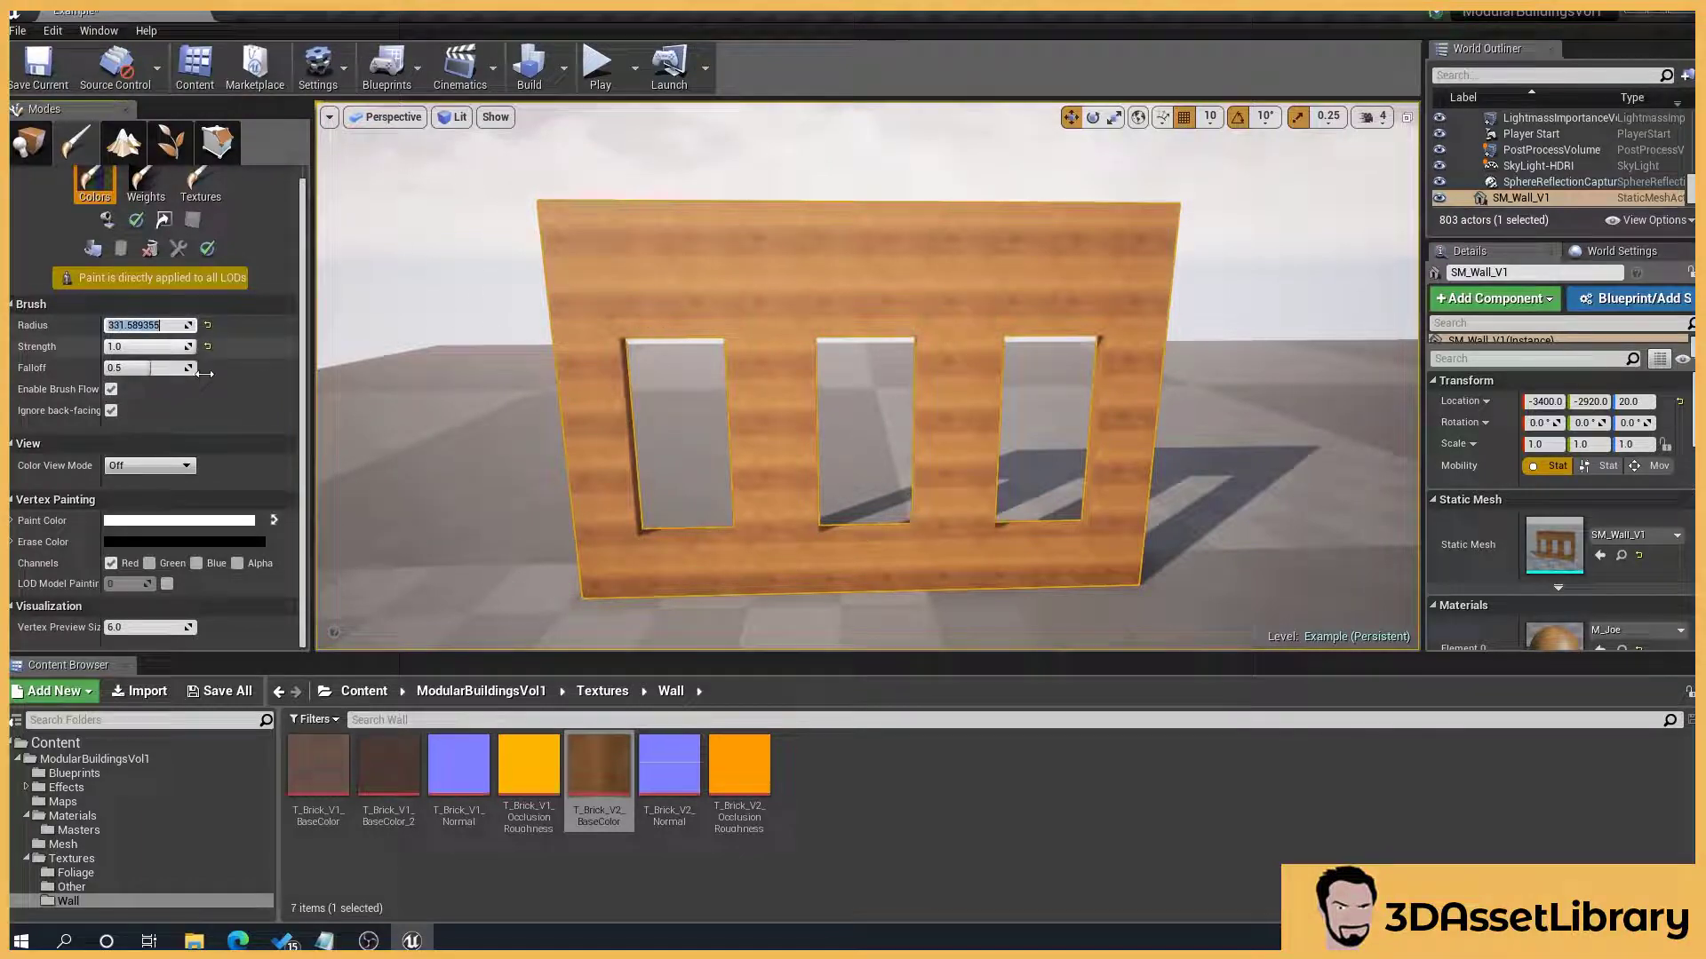
key(Return)
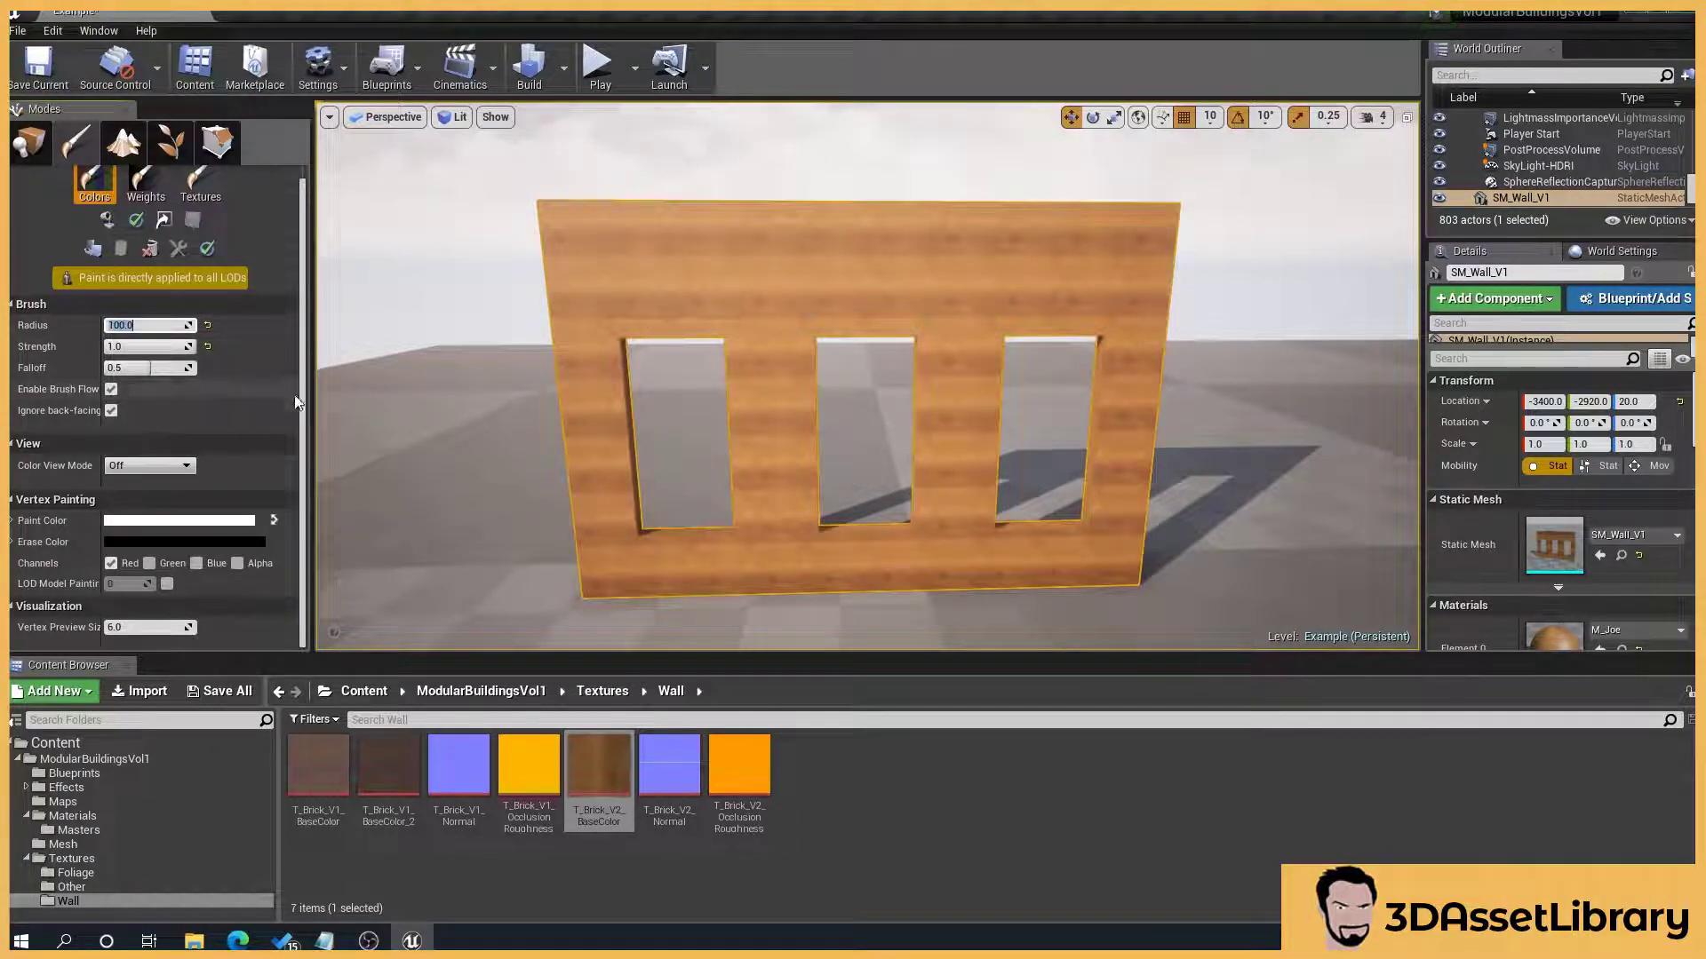
scroll(450, 347, up, 2)
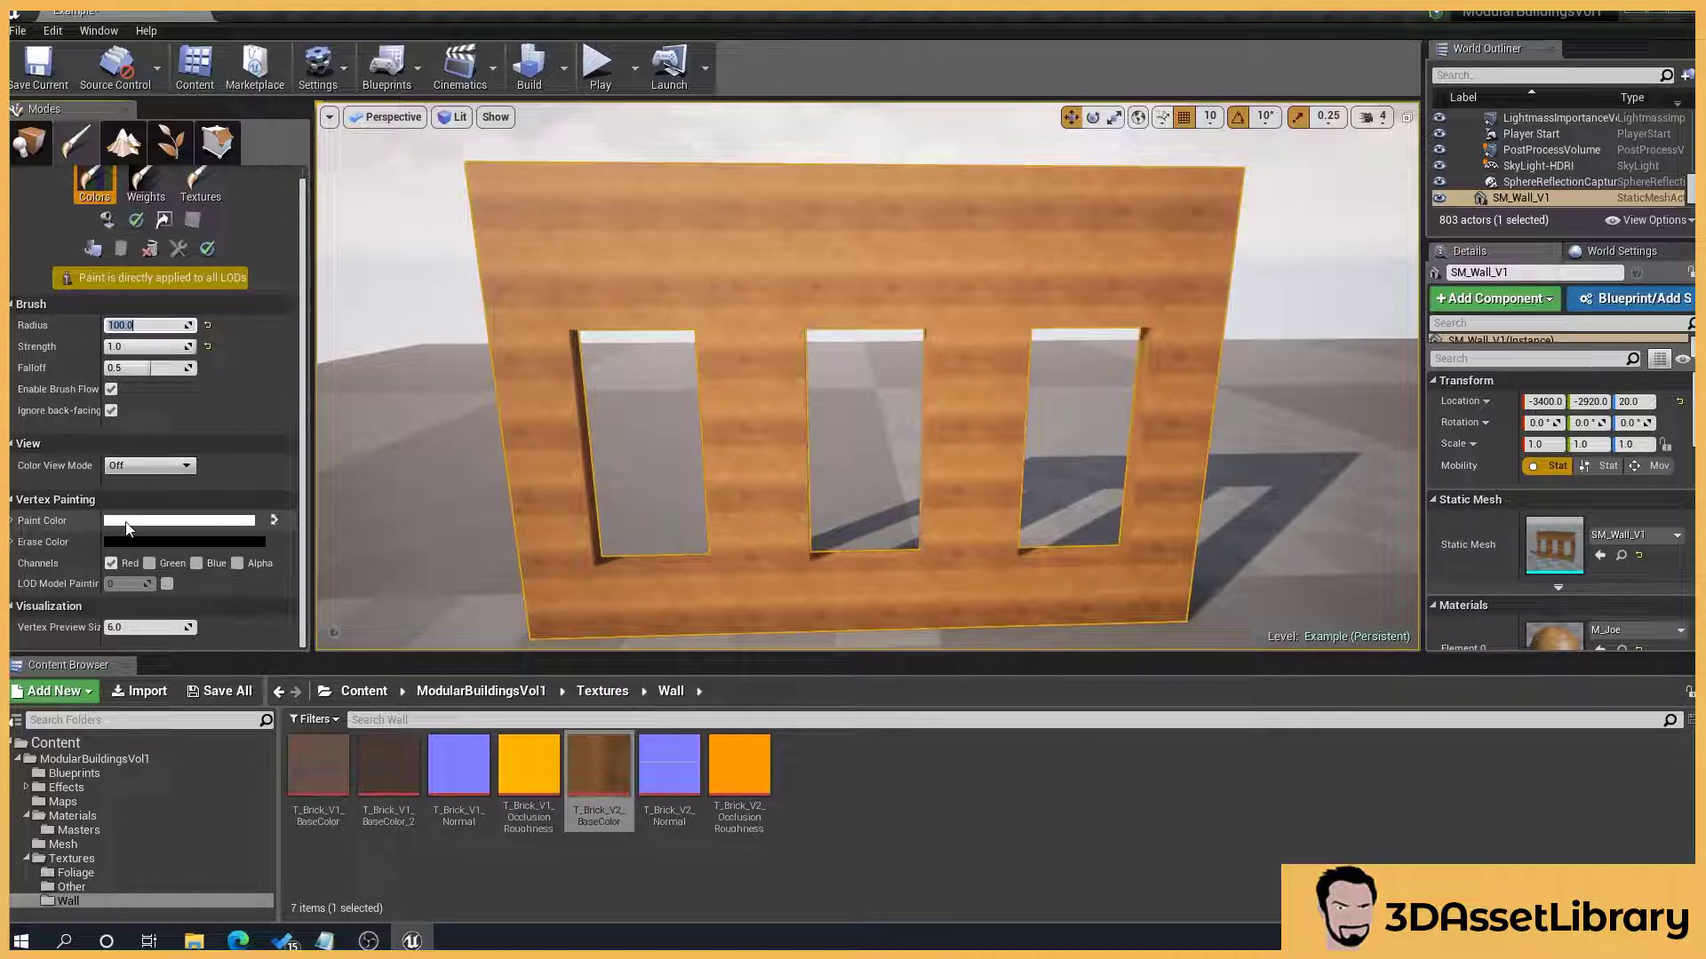
click(182, 522)
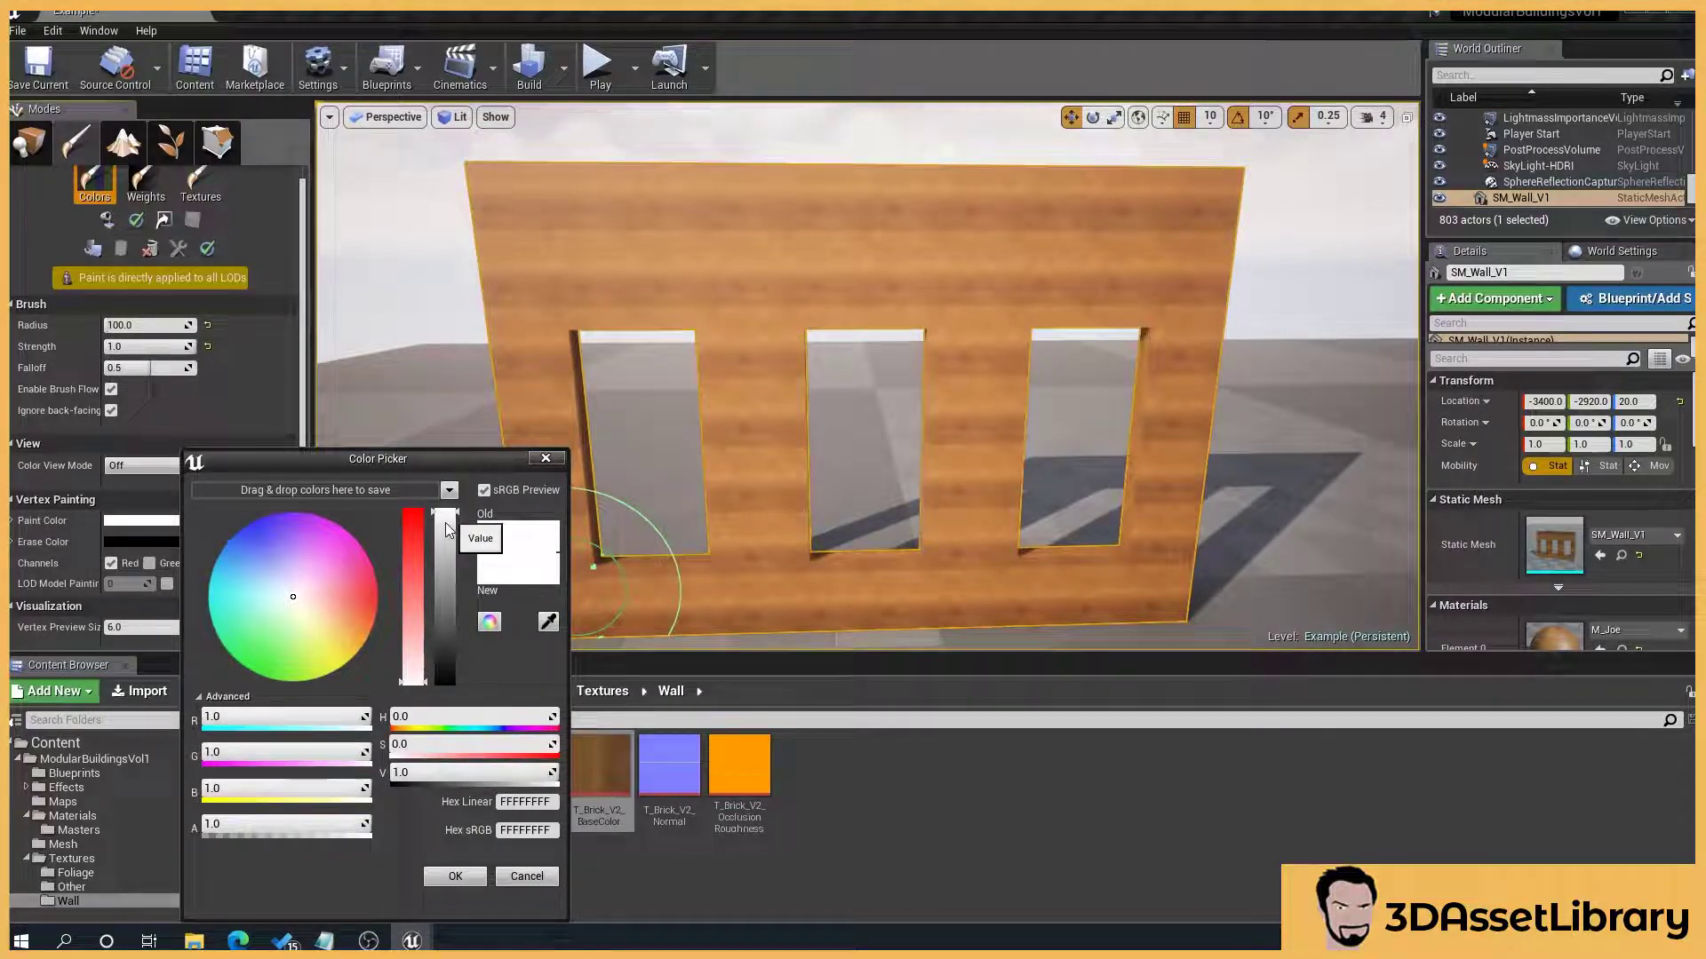
drag(451, 525, 447, 686)
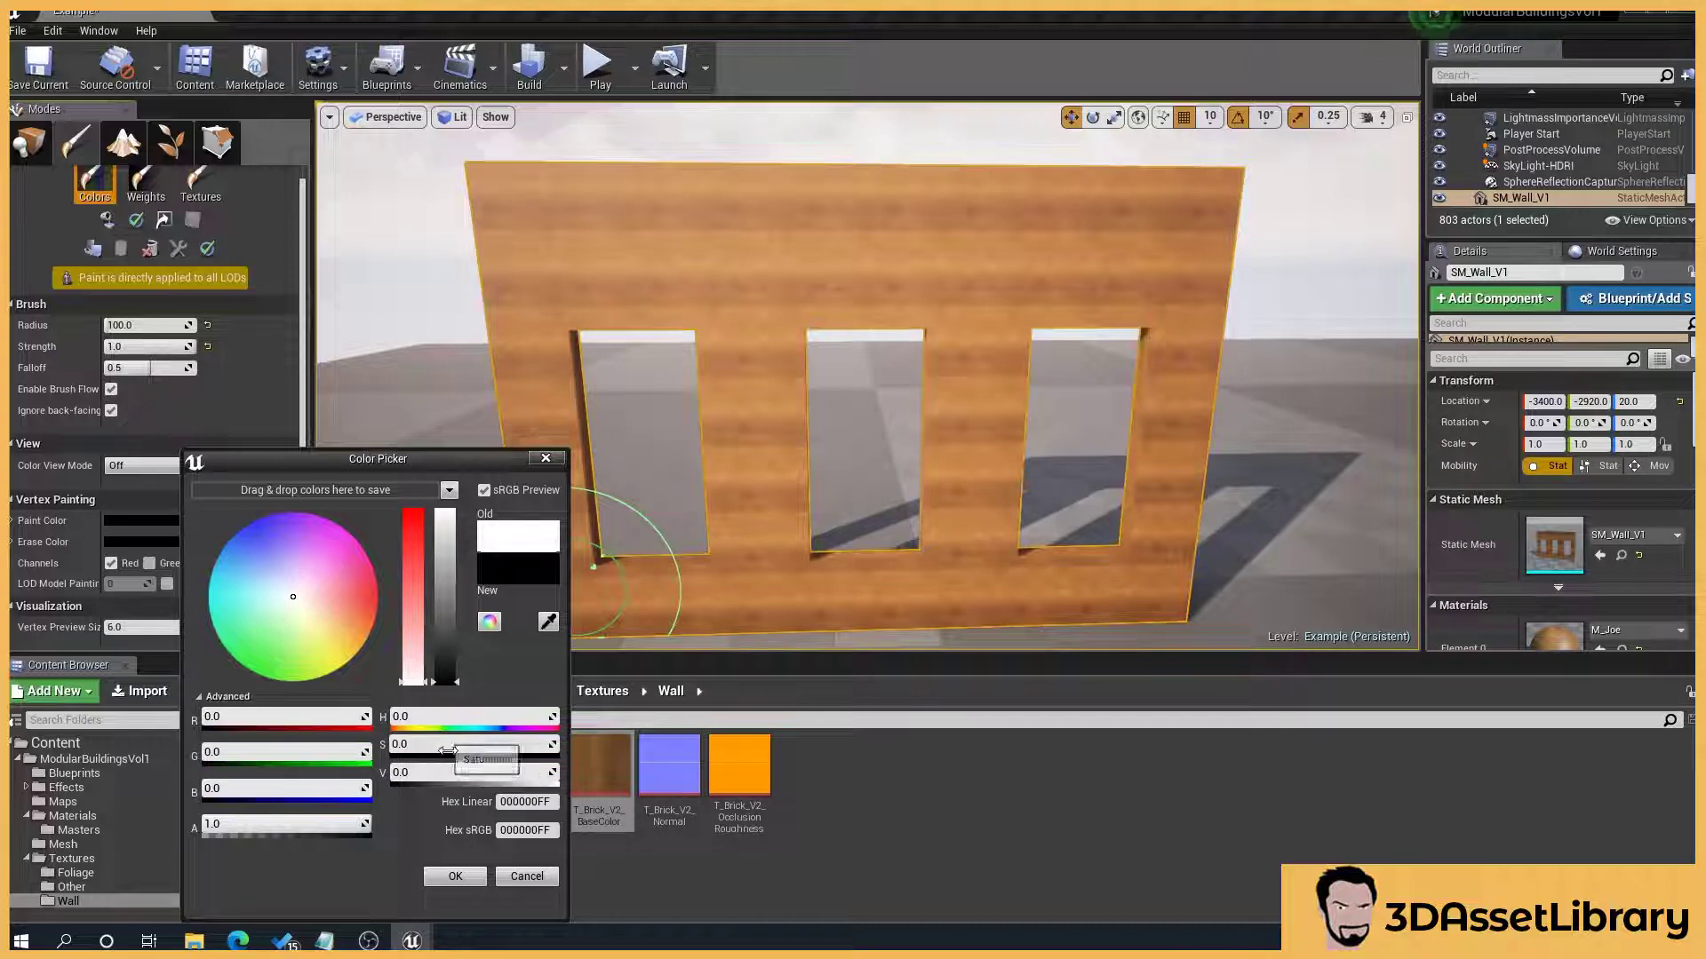
click(454, 876)
- Paint the upper-left corner of the wall with black to blend in the first brick texture
mouse_move(555, 209)
mouse_down()
mouse_move(492, 373)
mouse_move(498, 285)
mouse_move(528, 355)
mouse_up()
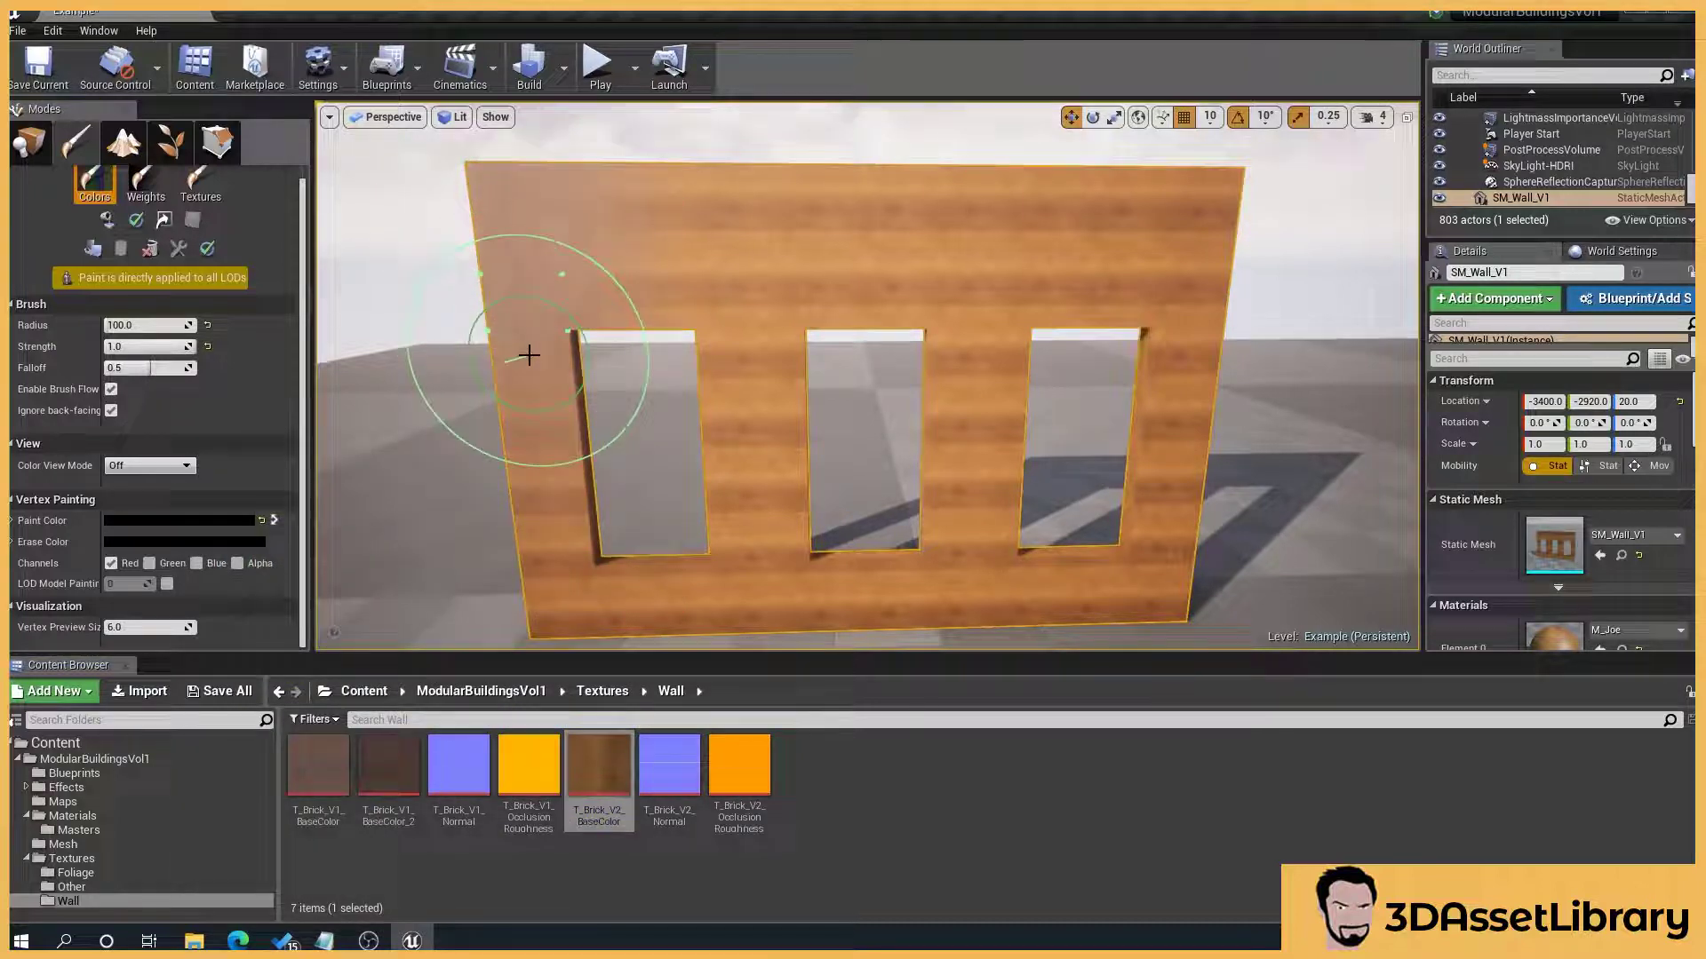
mouse_move(580, 304)
mouse_down()
mouse_move(595, 221)
mouse_move(573, 302)
mouse_up()
scroll(483, 240, up, 2)
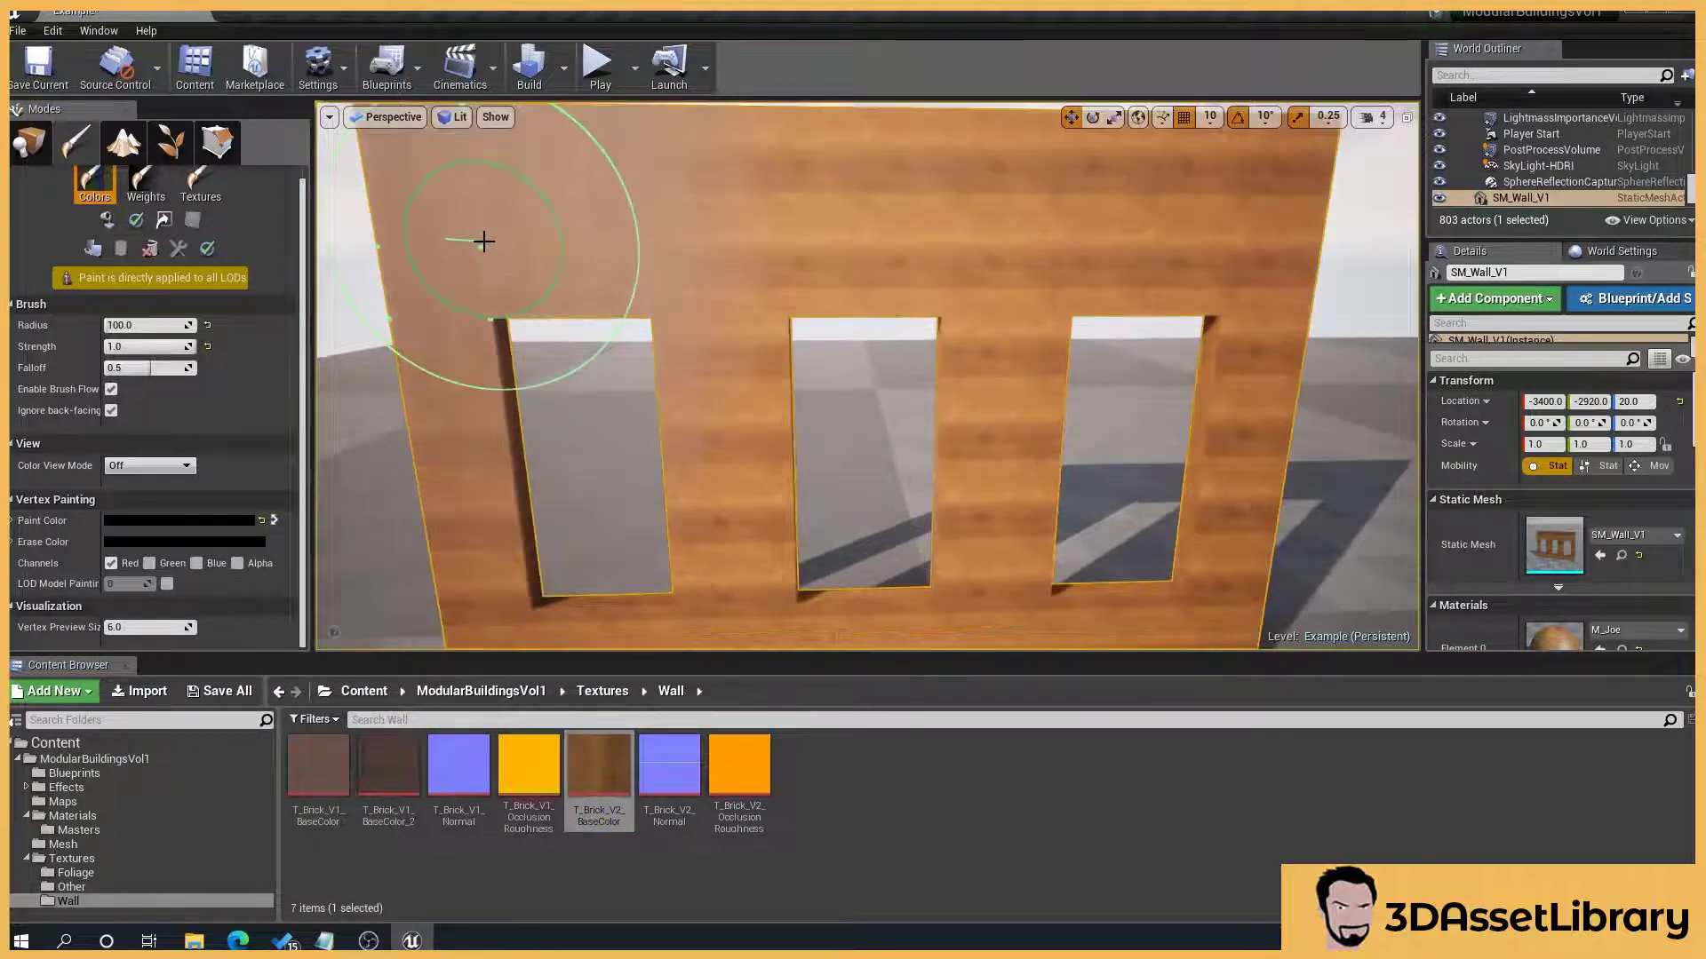
middle_drag(579, 260, 497, 248)
middle_drag(696, 200, 699, 194)
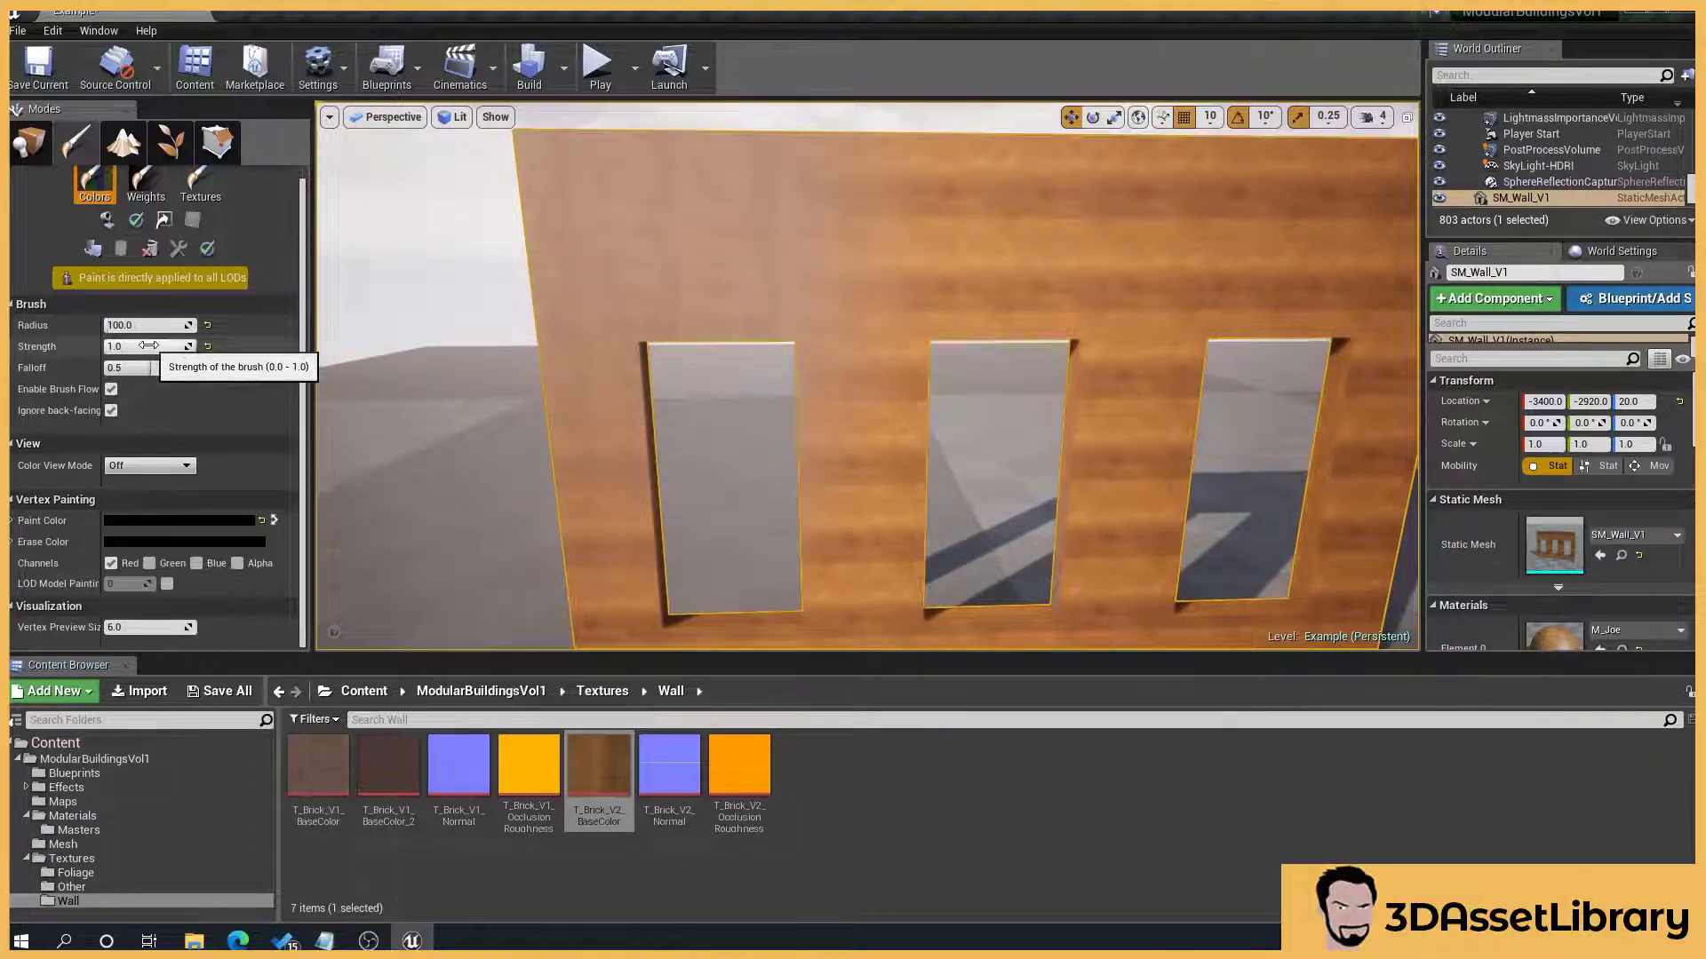
- Set the vertex paint color to a grey with a value of about 0.57
click(217, 523)
click(479, 585)
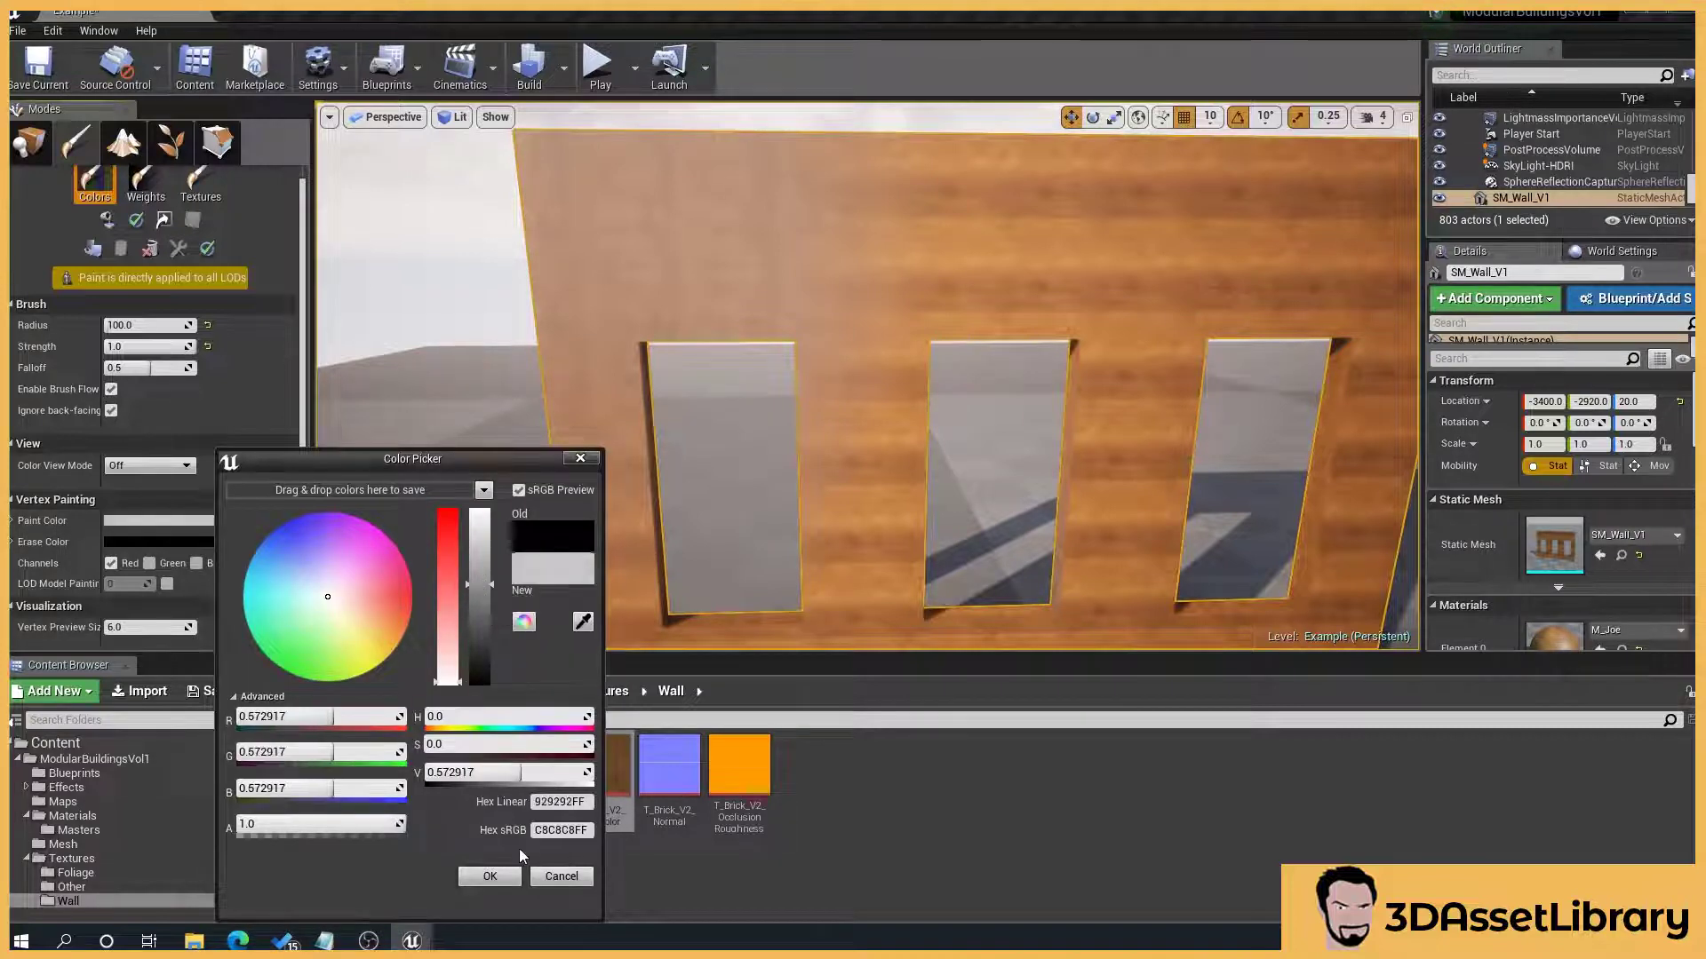
click(492, 875)
middle_drag(951, 381, 761, 510)
scroll(761, 510, up, 5)
scroll(777, 527, down, 5)
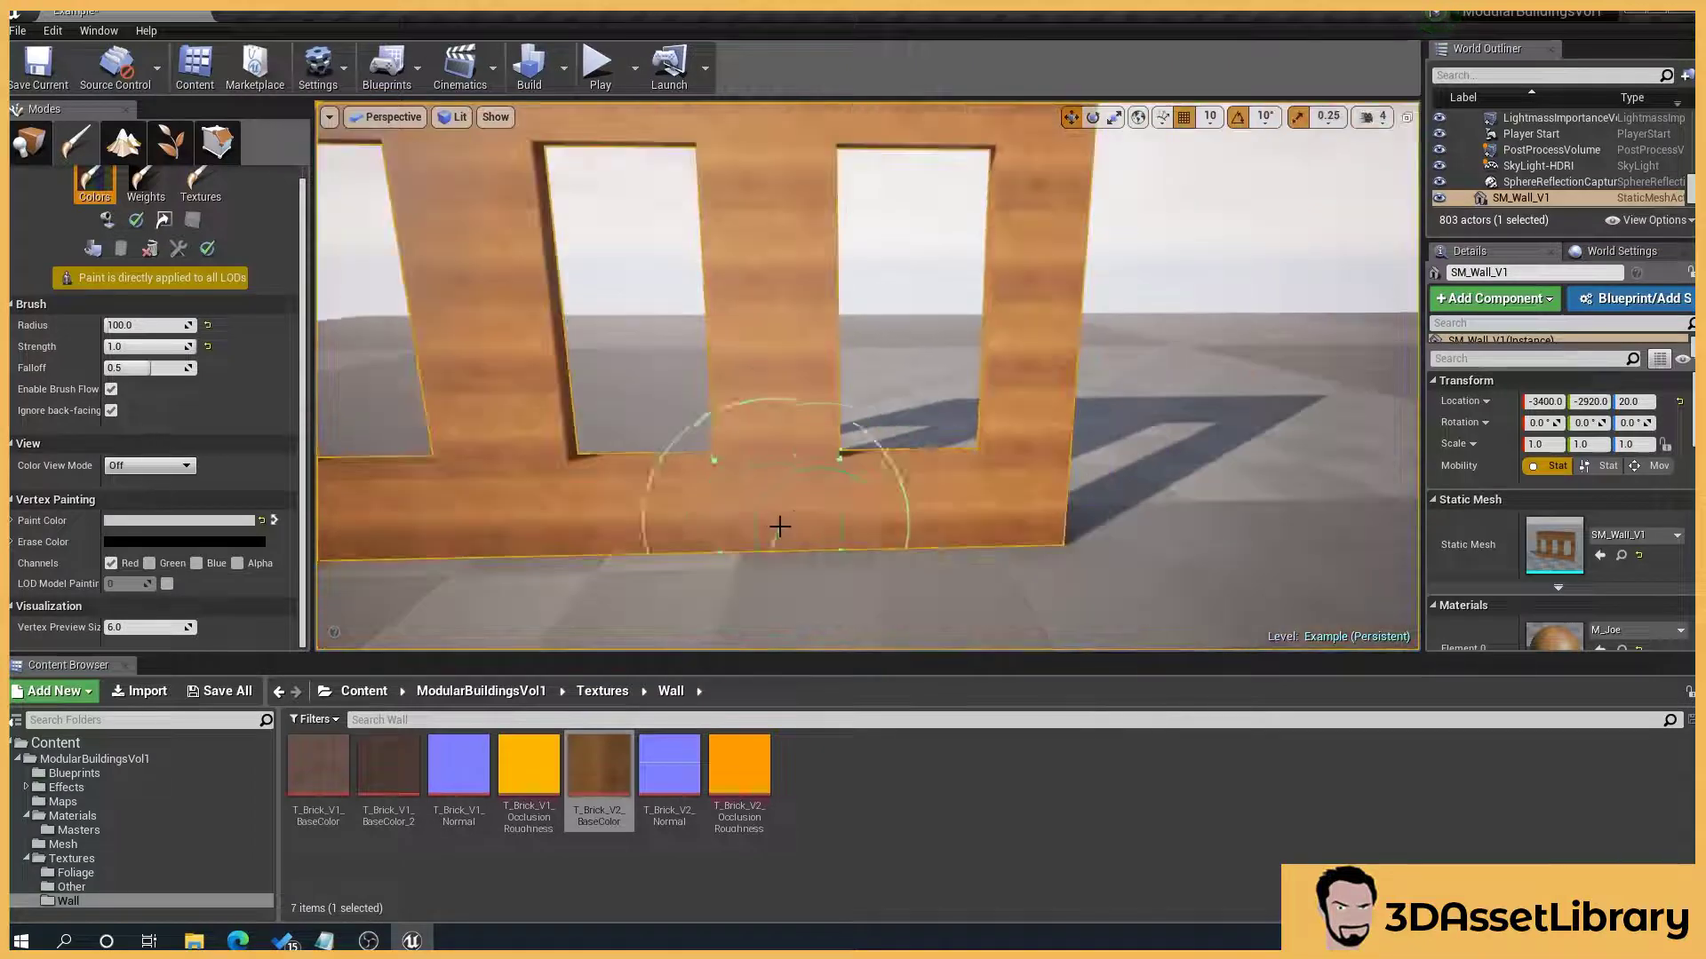
middle_drag(986, 477, 1007, 436)
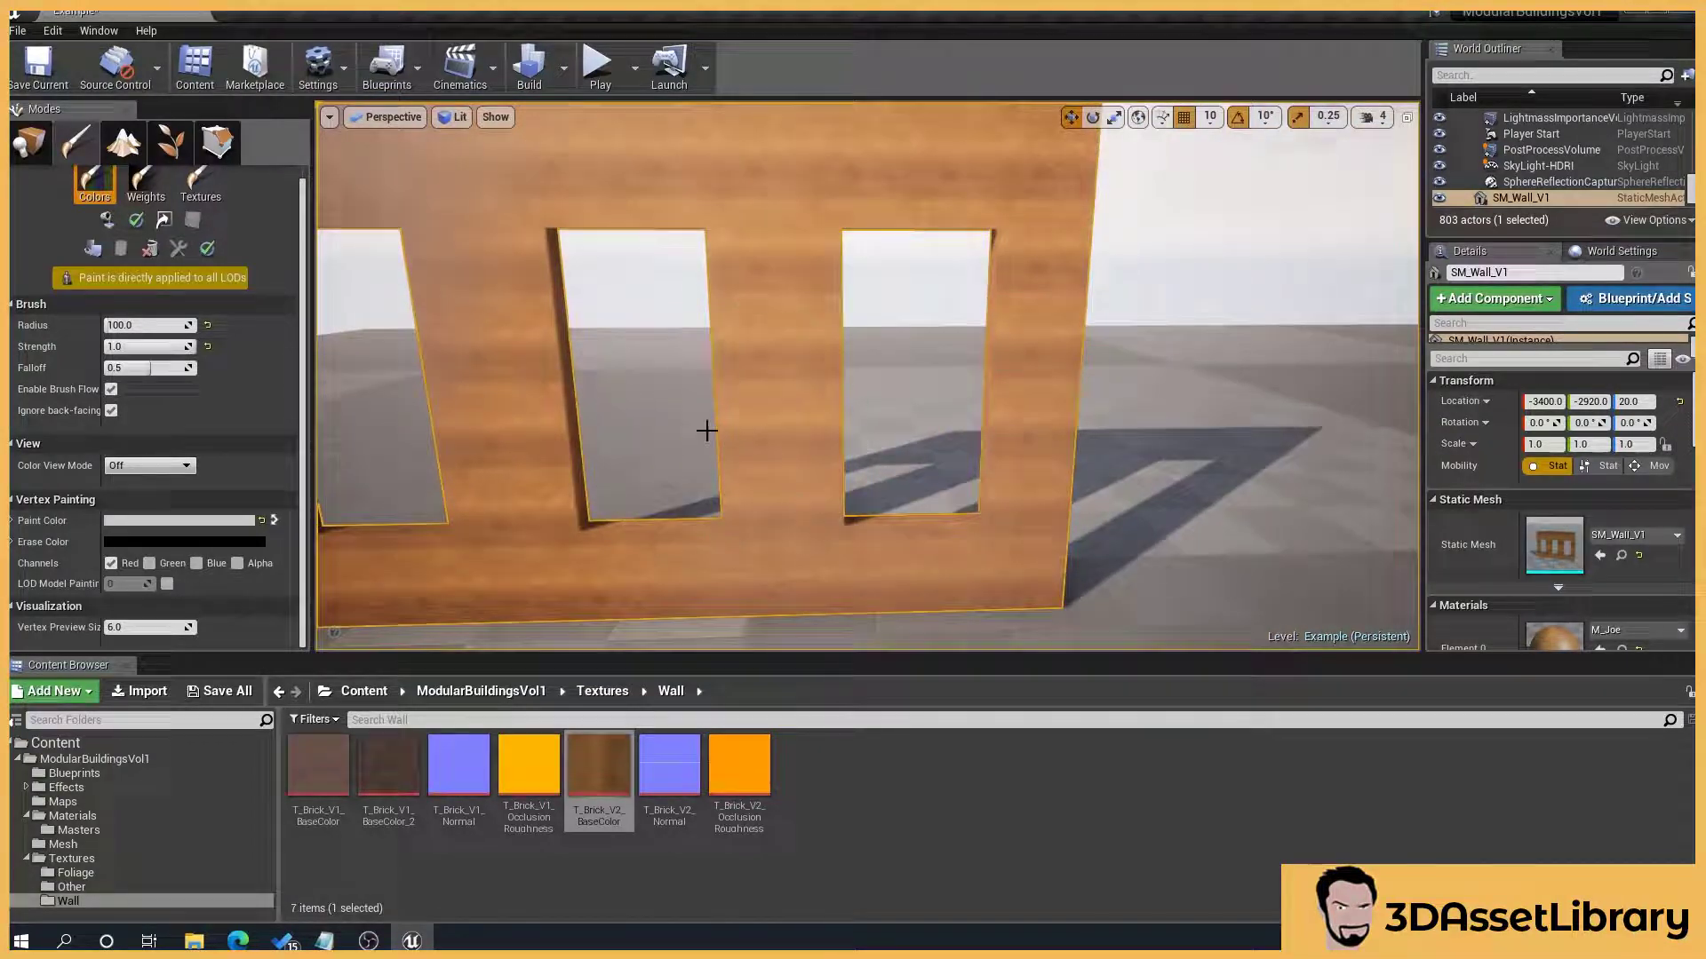
- Examine the texture blend on the windowed wall from near and far
right_drag(585, 572, 586, 569)
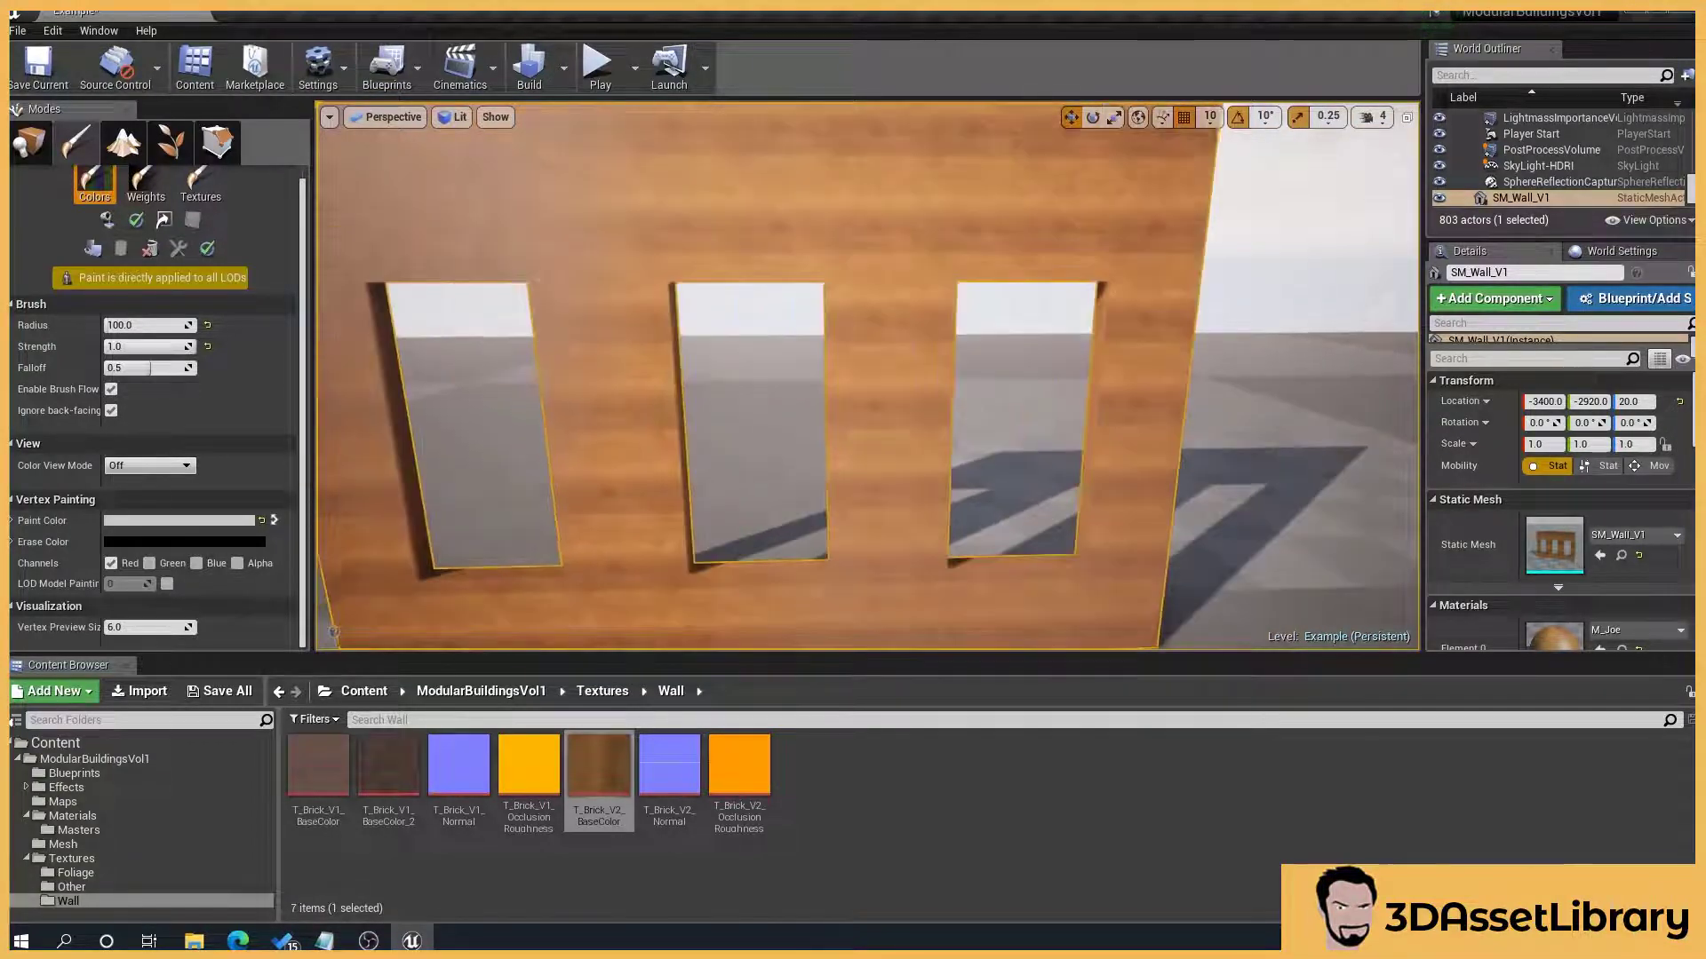
middle_drag(755, 508, 732, 499)
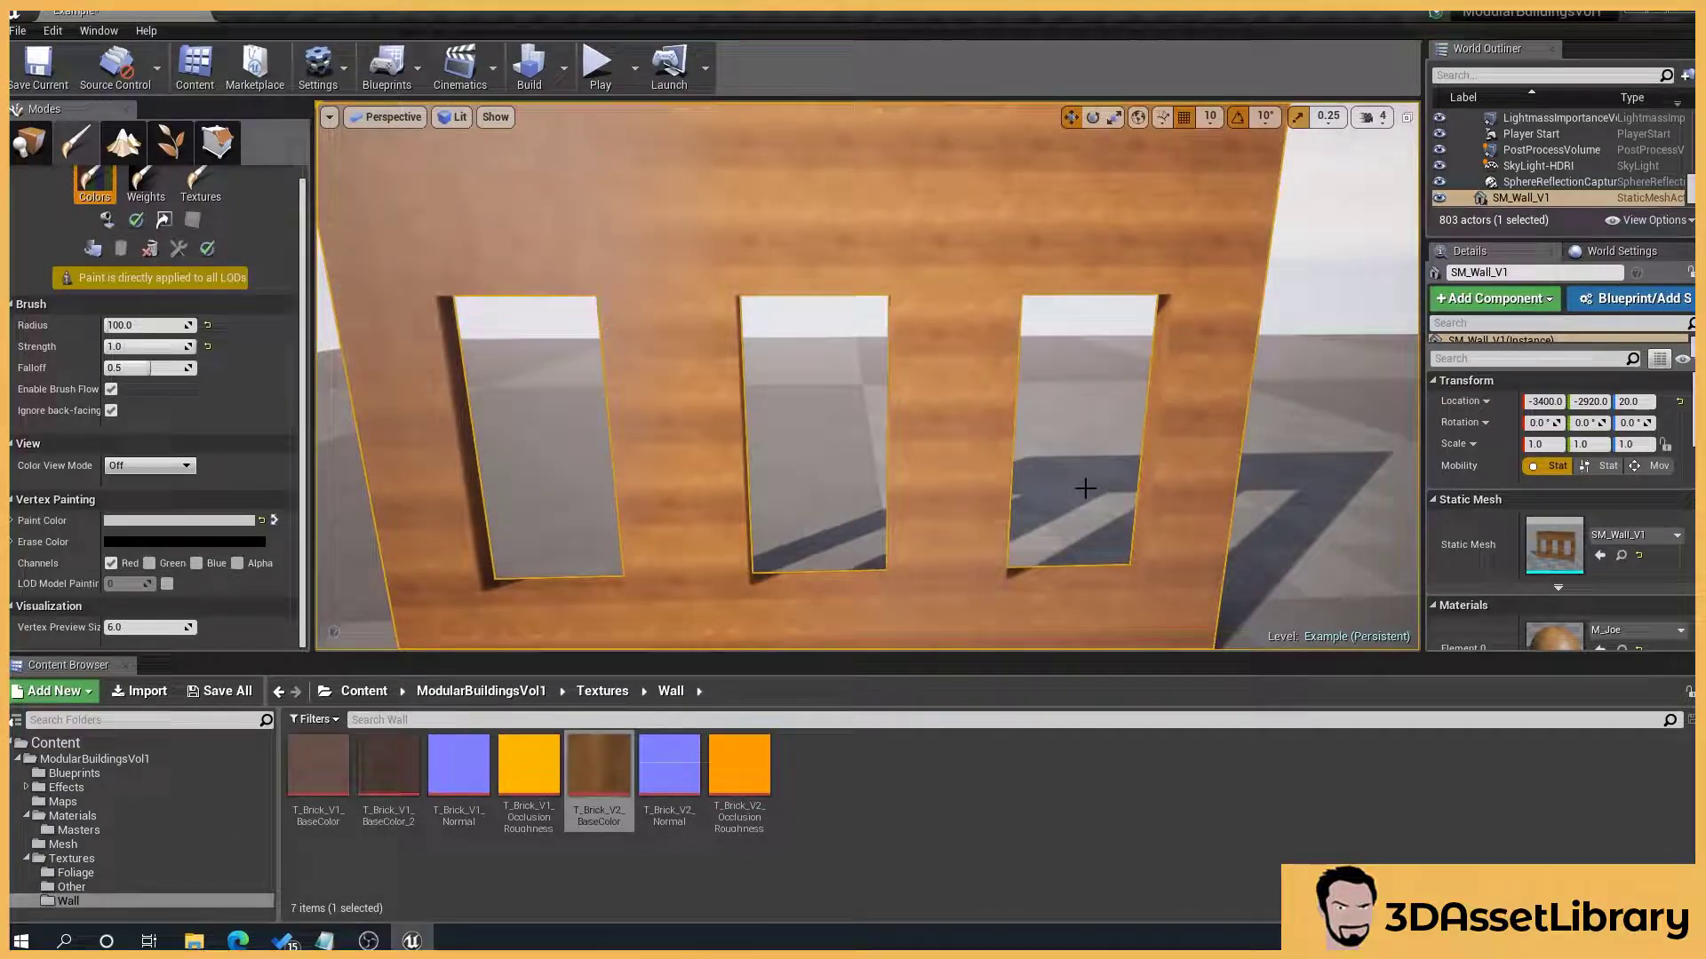
scroll(895, 350, down, 2)
mouse_move(894, 350)
middle_down()
mouse_move(924, 391)
mouse_move(849, 328)
middle_up()
scroll(826, 332, up, 2)
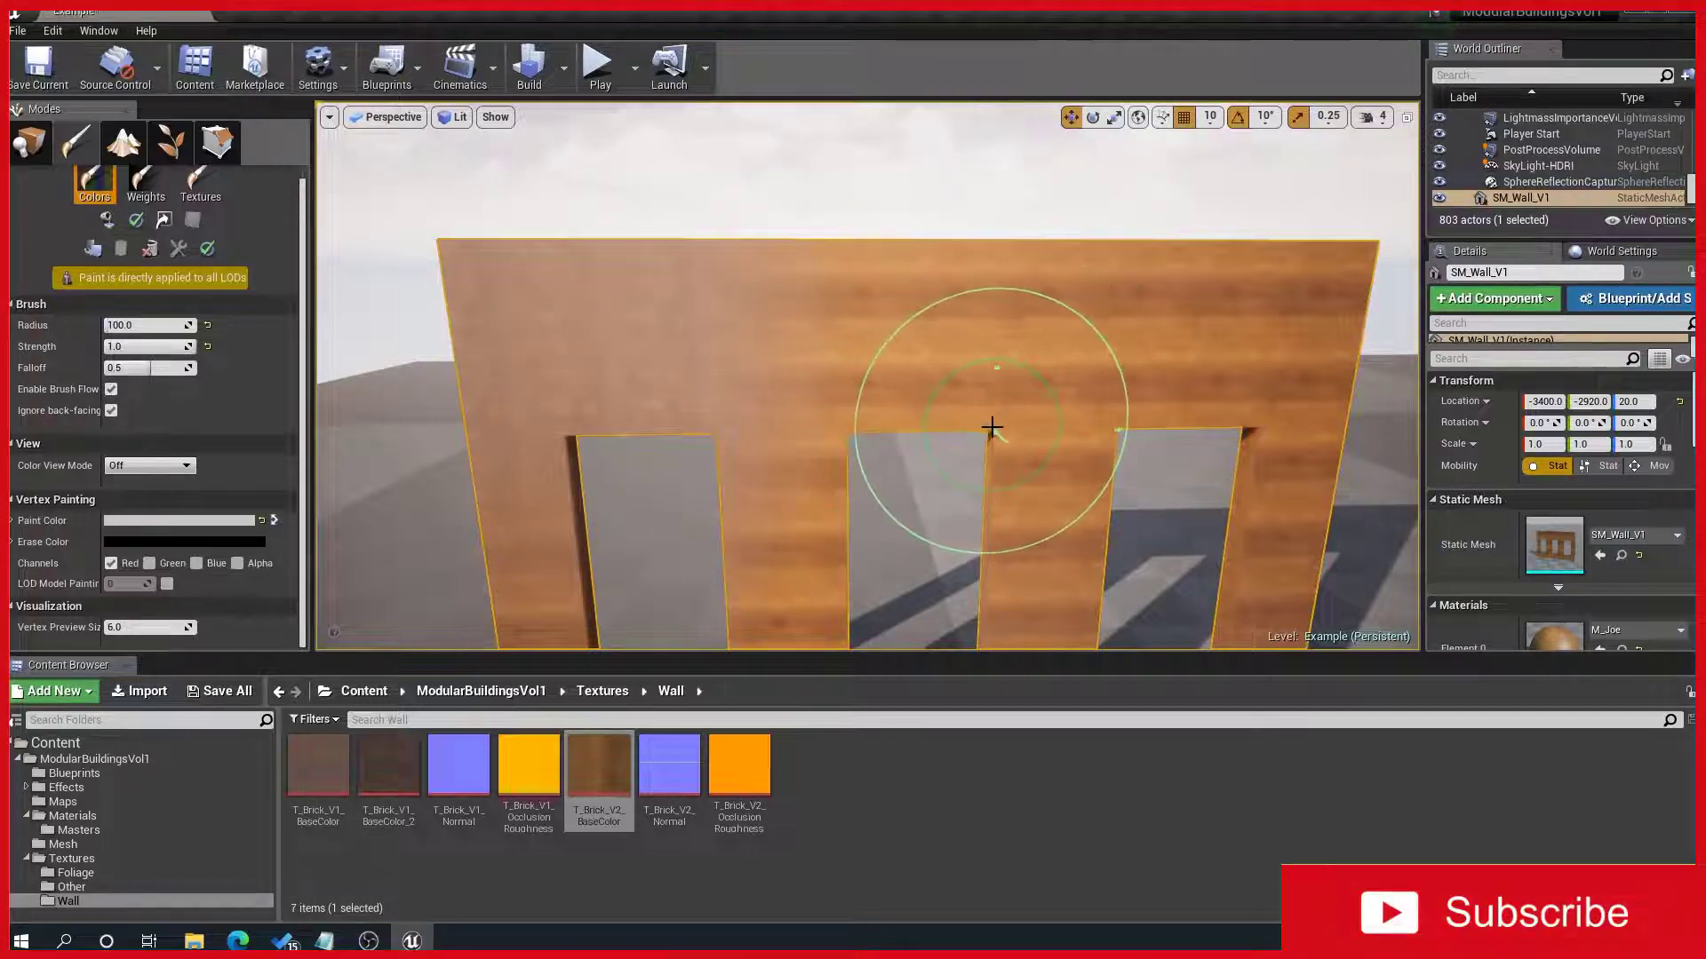
scroll(990, 434, down, 2)
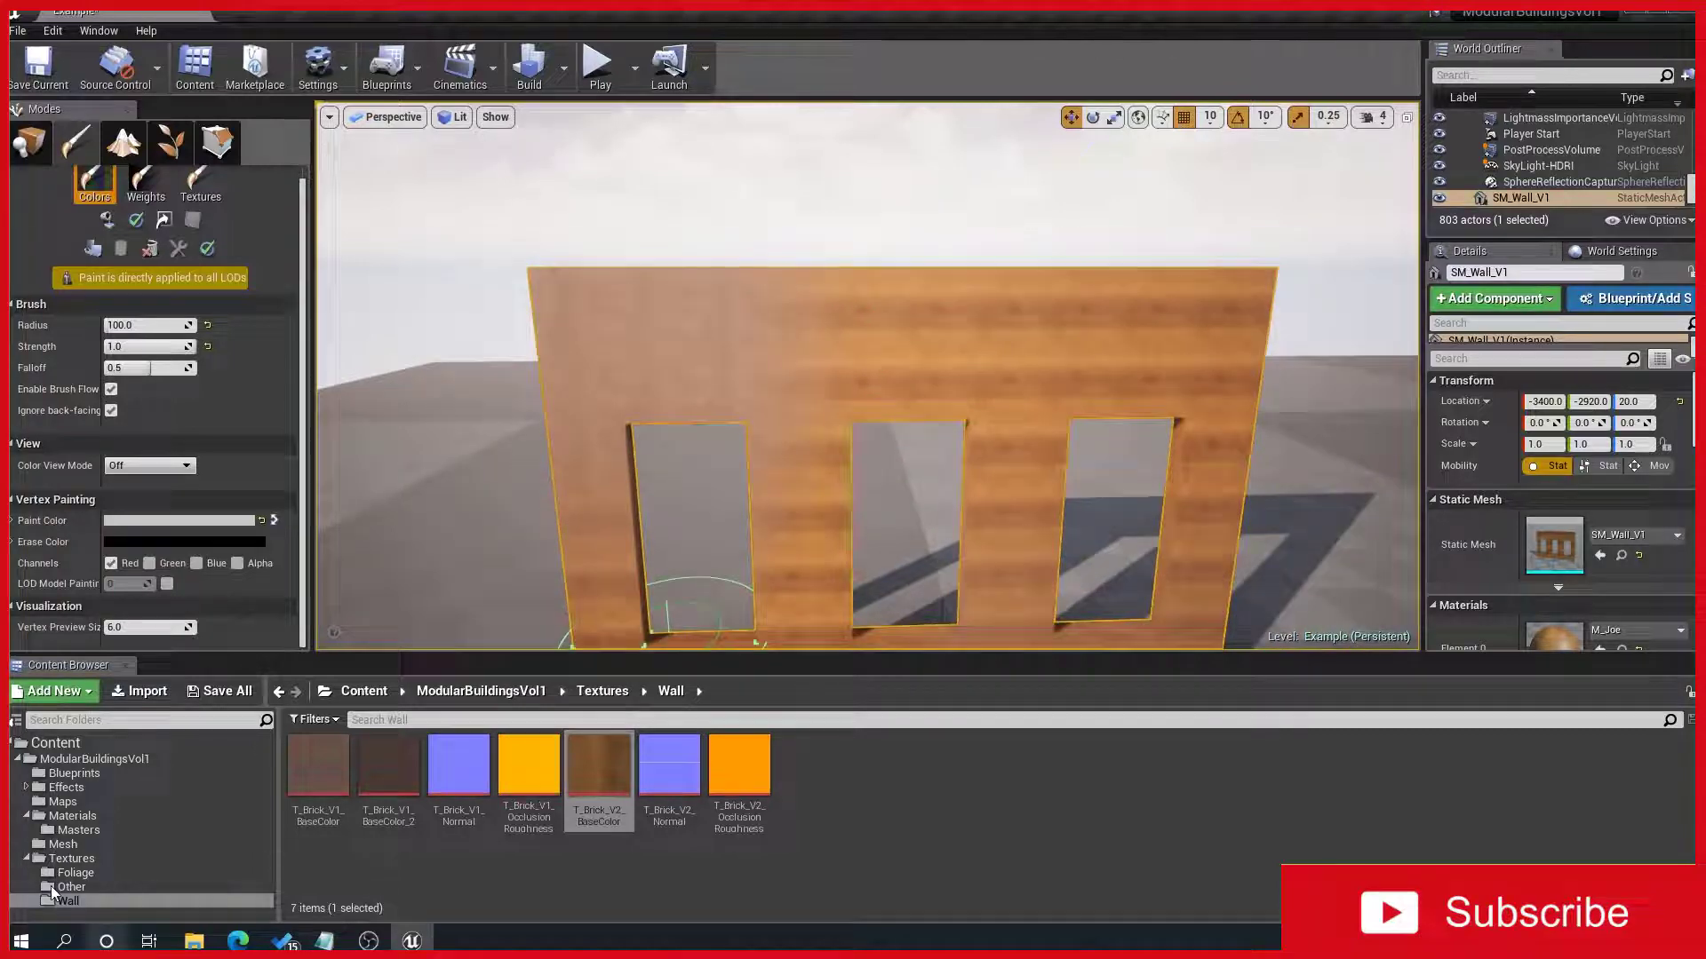
right_drag(833, 386, 850, 343)
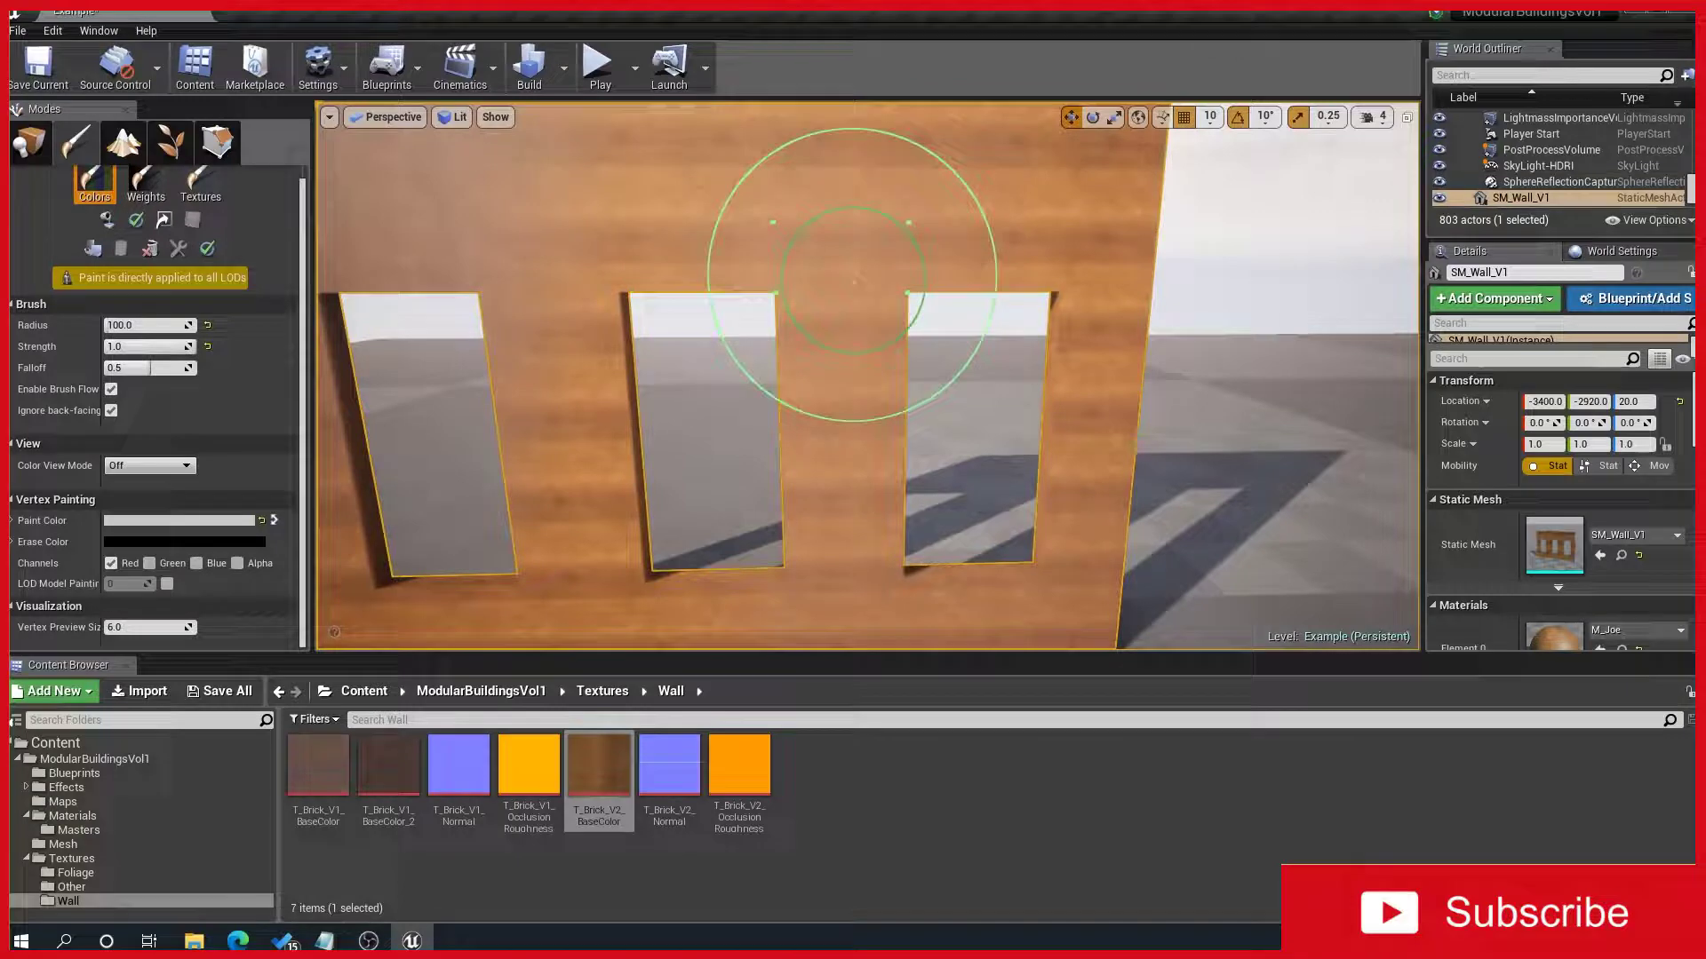
middle_drag(854, 283, 947, 210)
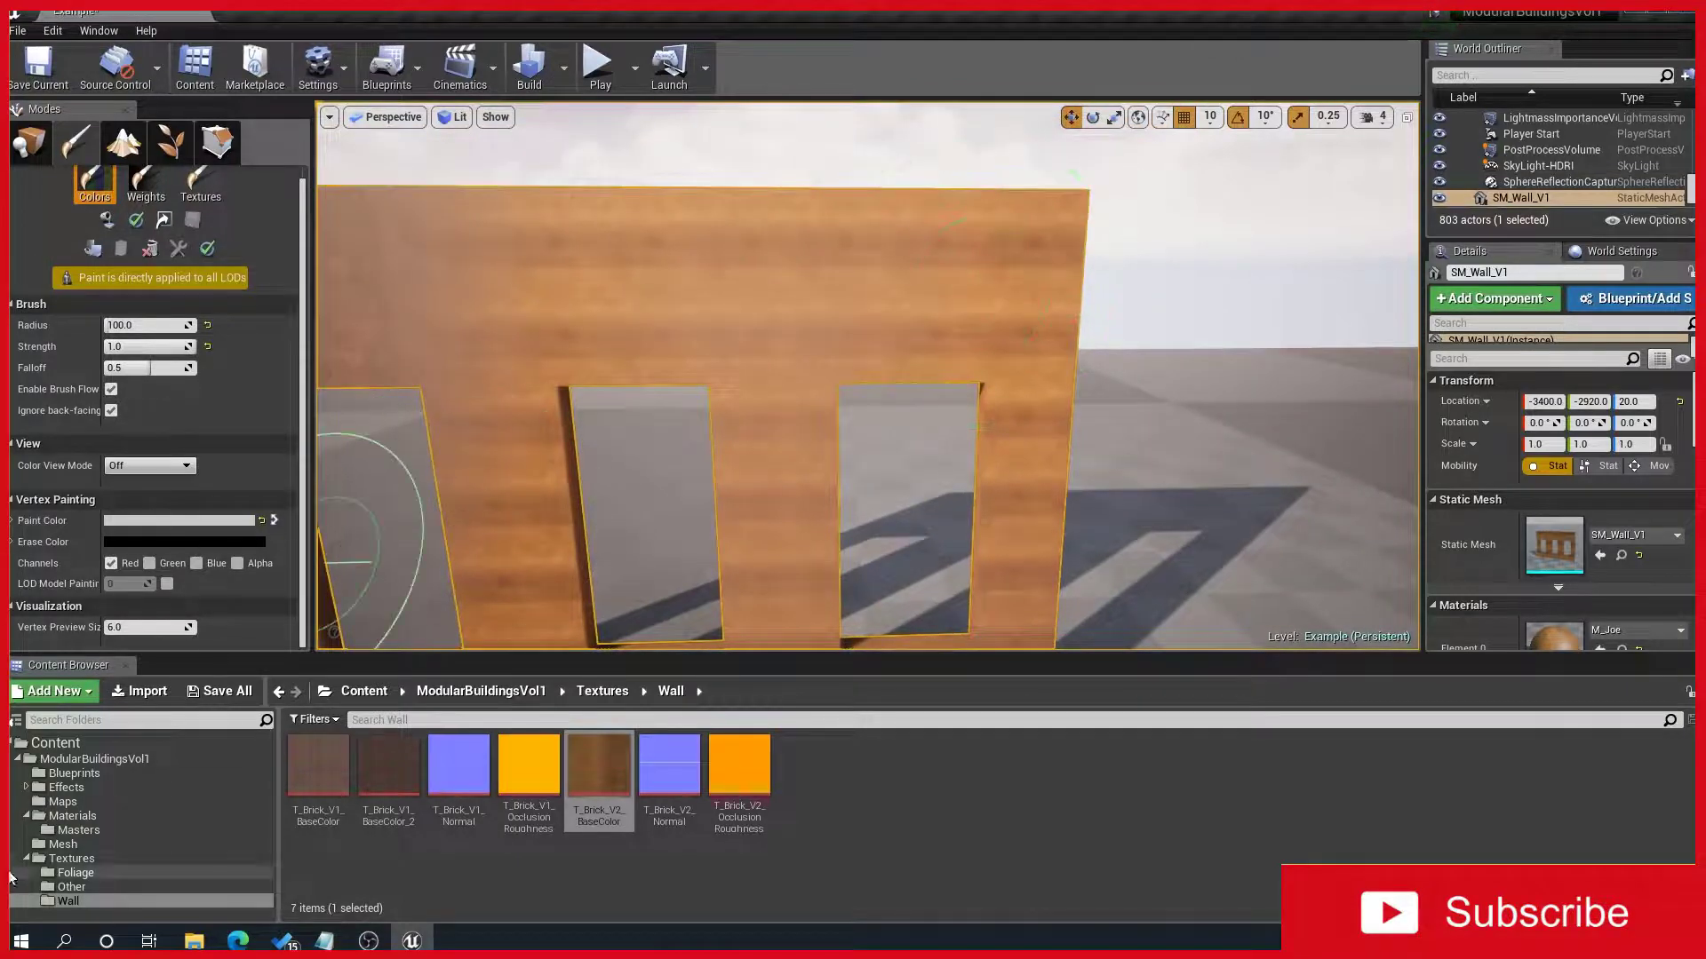
- Place the SM_Wall_V1_Basement_Bottom_V1 mesh from the Mesh folder in the level beside the windowed wall
click(99, 845)
scroll(761, 788, down, 5)
middle_drag(955, 444, 1117, 467)
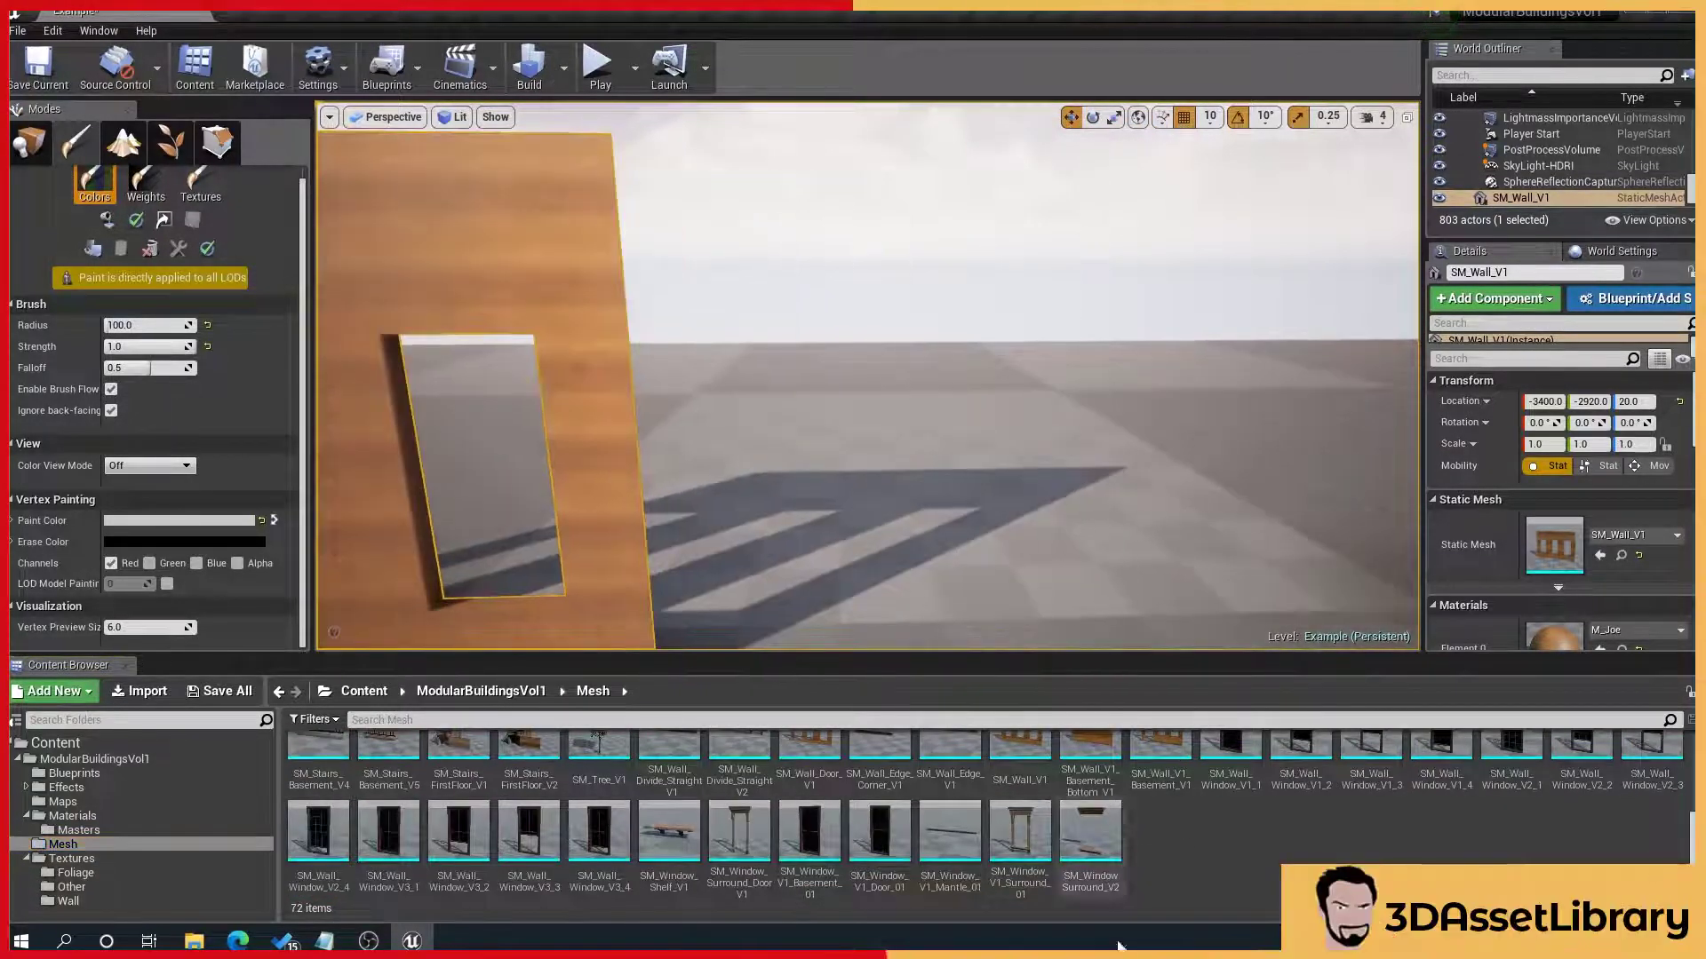
scroll(1091, 799, up, 2)
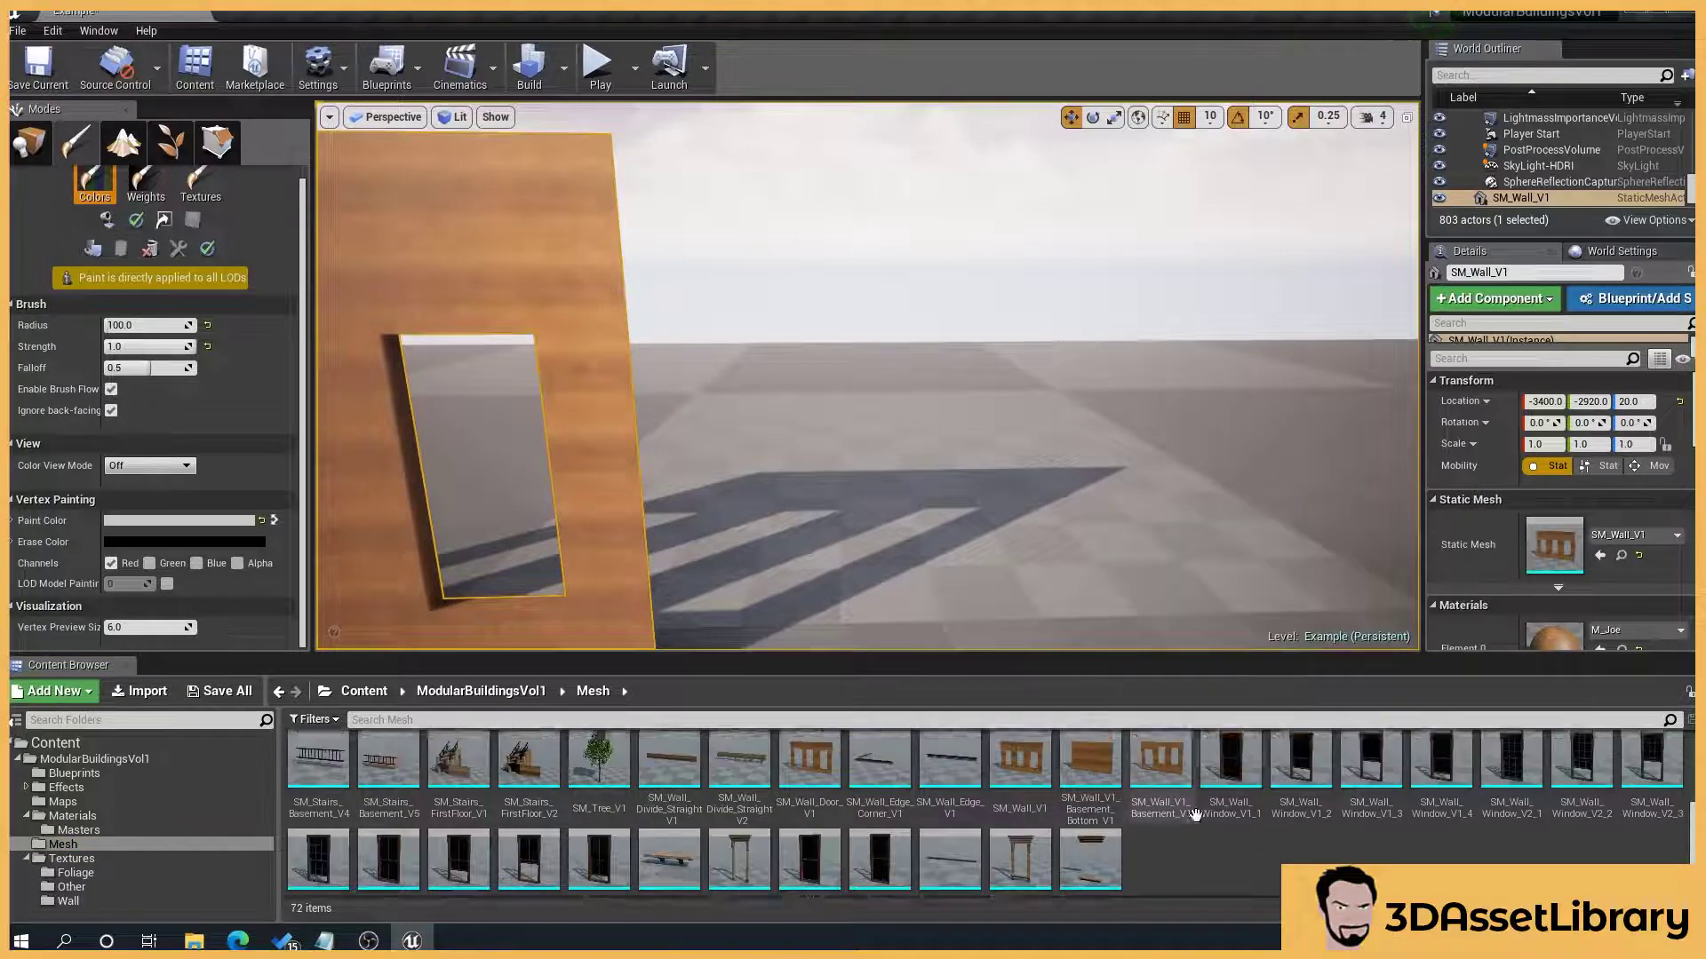
drag(1091, 786, 858, 662)
drag(1102, 817, 893, 591)
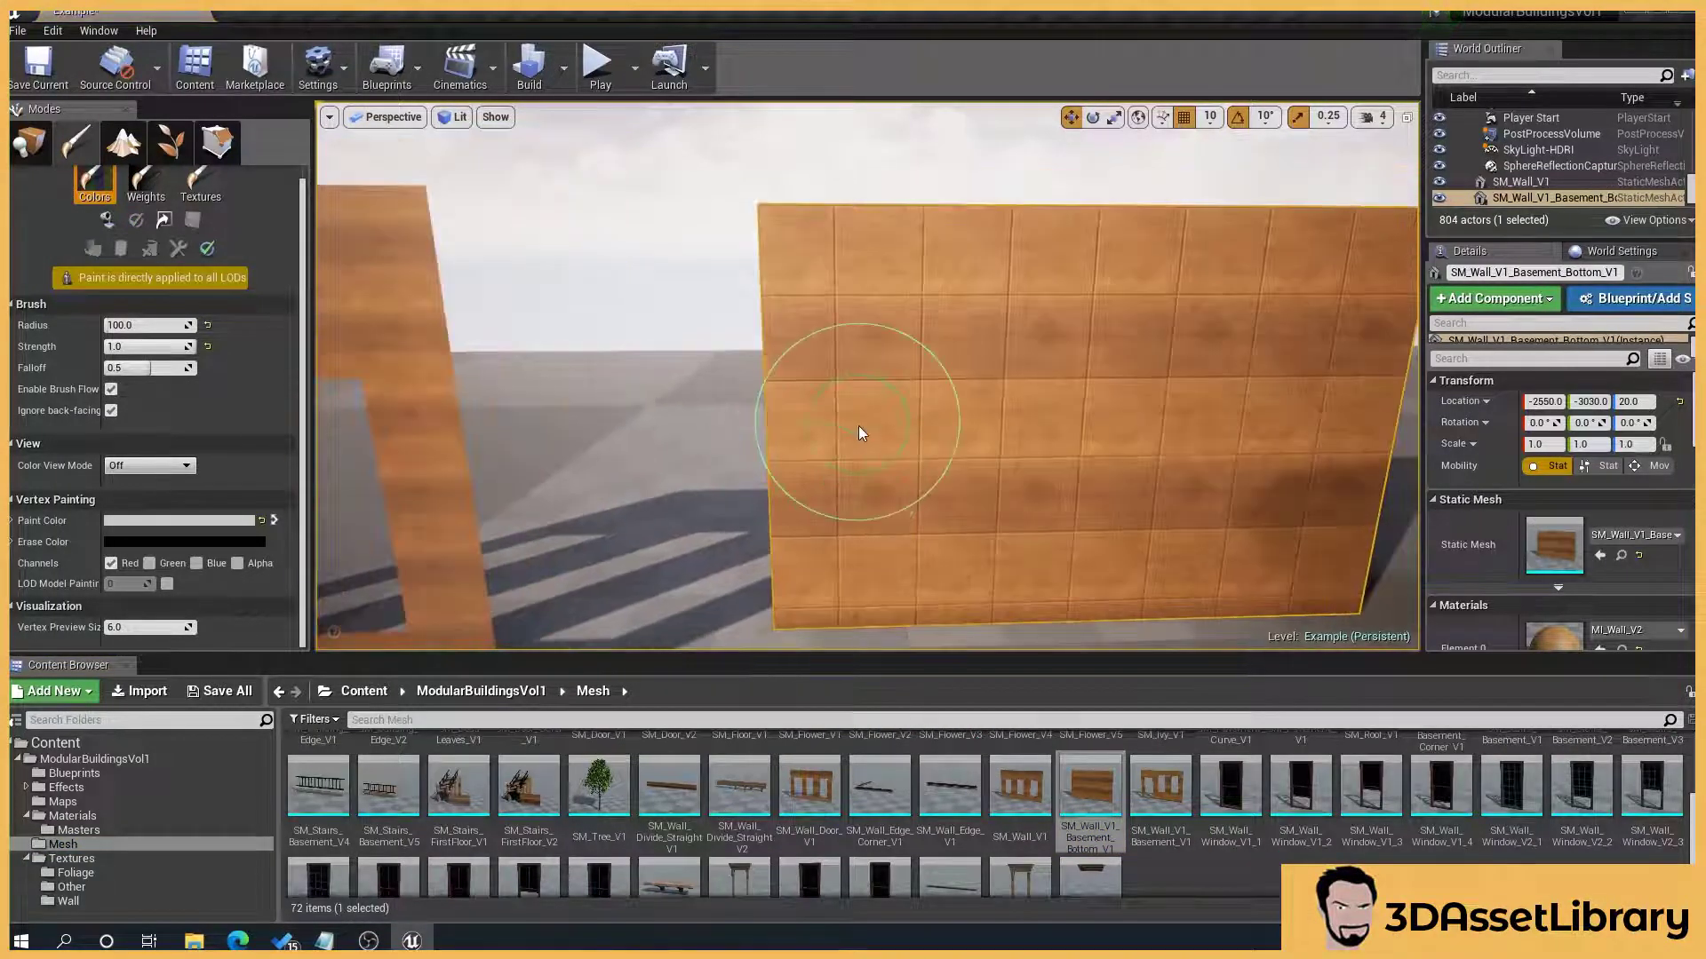
- Leave mesh painting, apply the M_Joe material from the Masters folder to the solid wall, and move the wall to Y -2910
click(30, 142)
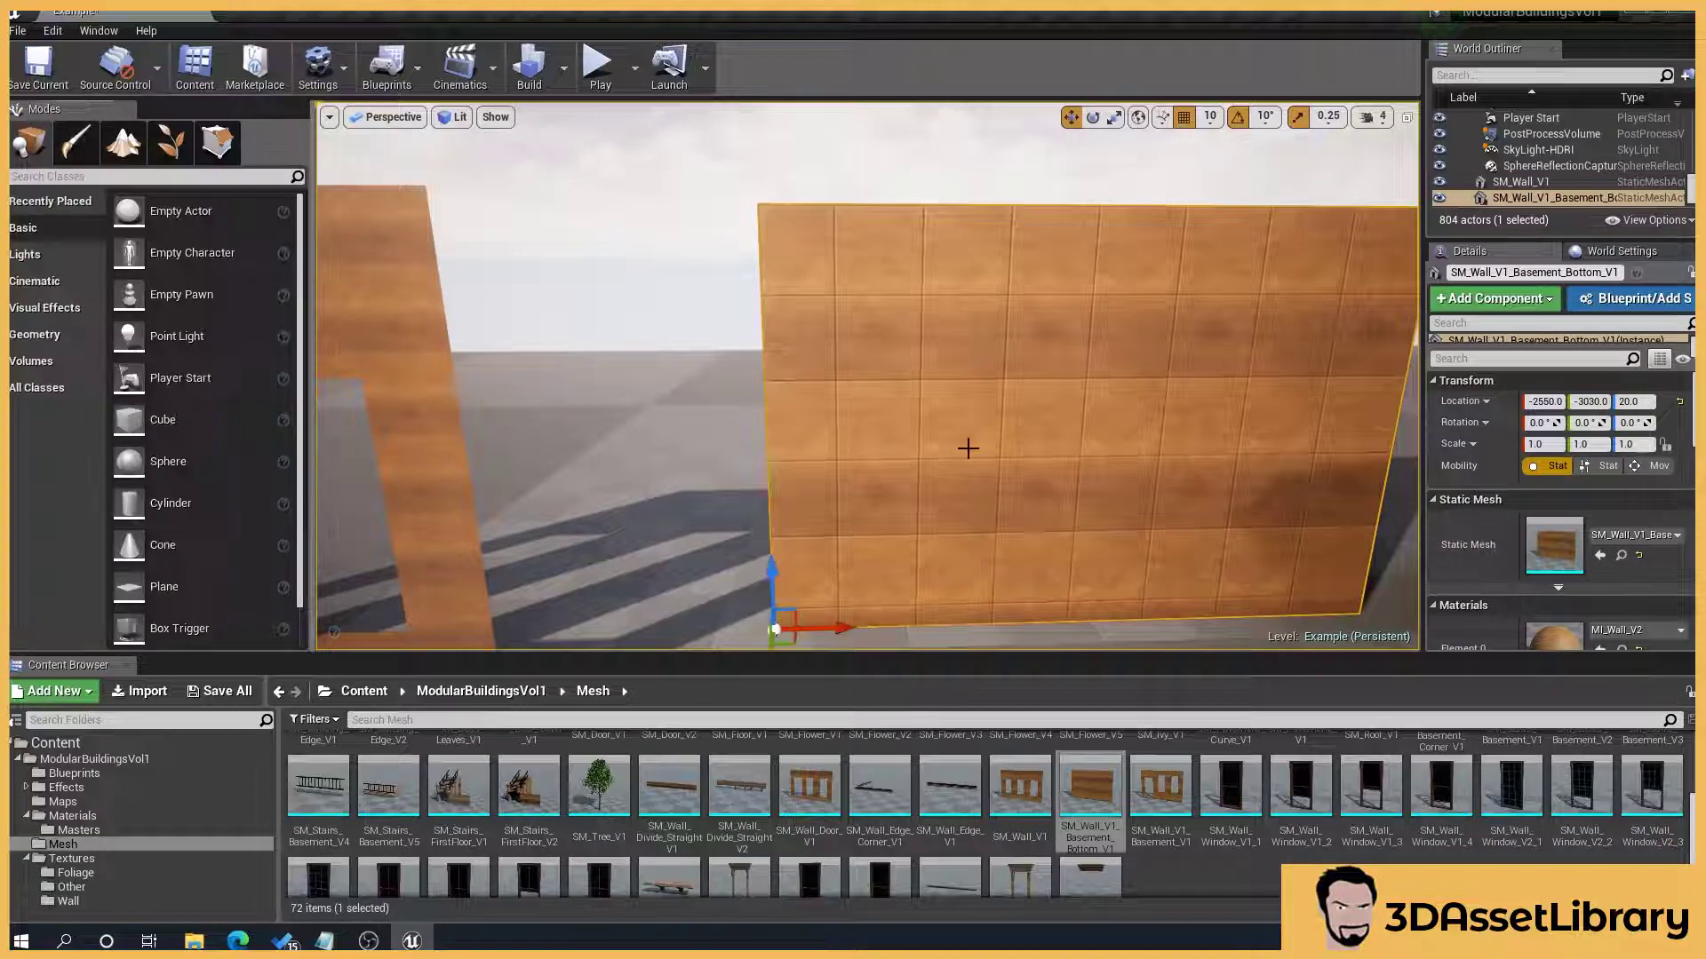
click(79, 830)
scroll(753, 901, up, 1)
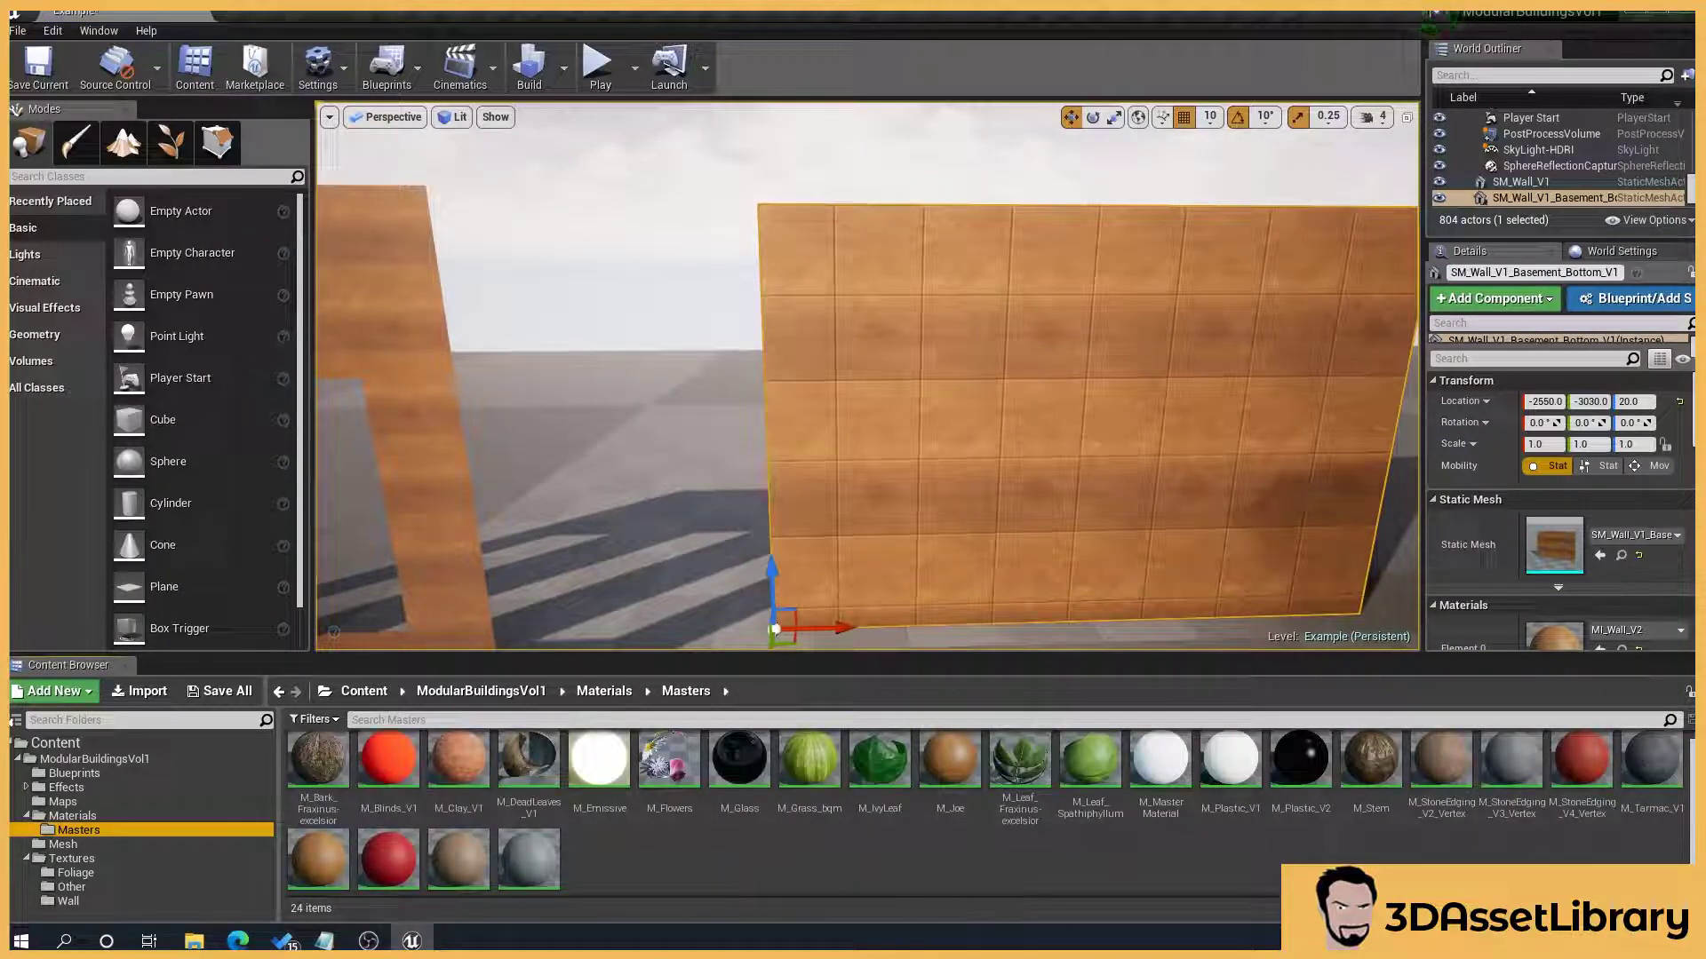
drag(963, 792, 1043, 434)
mouse_move(1024, 484)
right_down()
mouse_move(1013, 457)
mouse_move(1024, 483)
mouse_move(1008, 483)
right_up()
scroll(810, 603, down, 3)
drag(654, 606, 629, 631)
- Return to mesh painting with the solid wall selected and set the vertex paint color to black
key(shift+2)
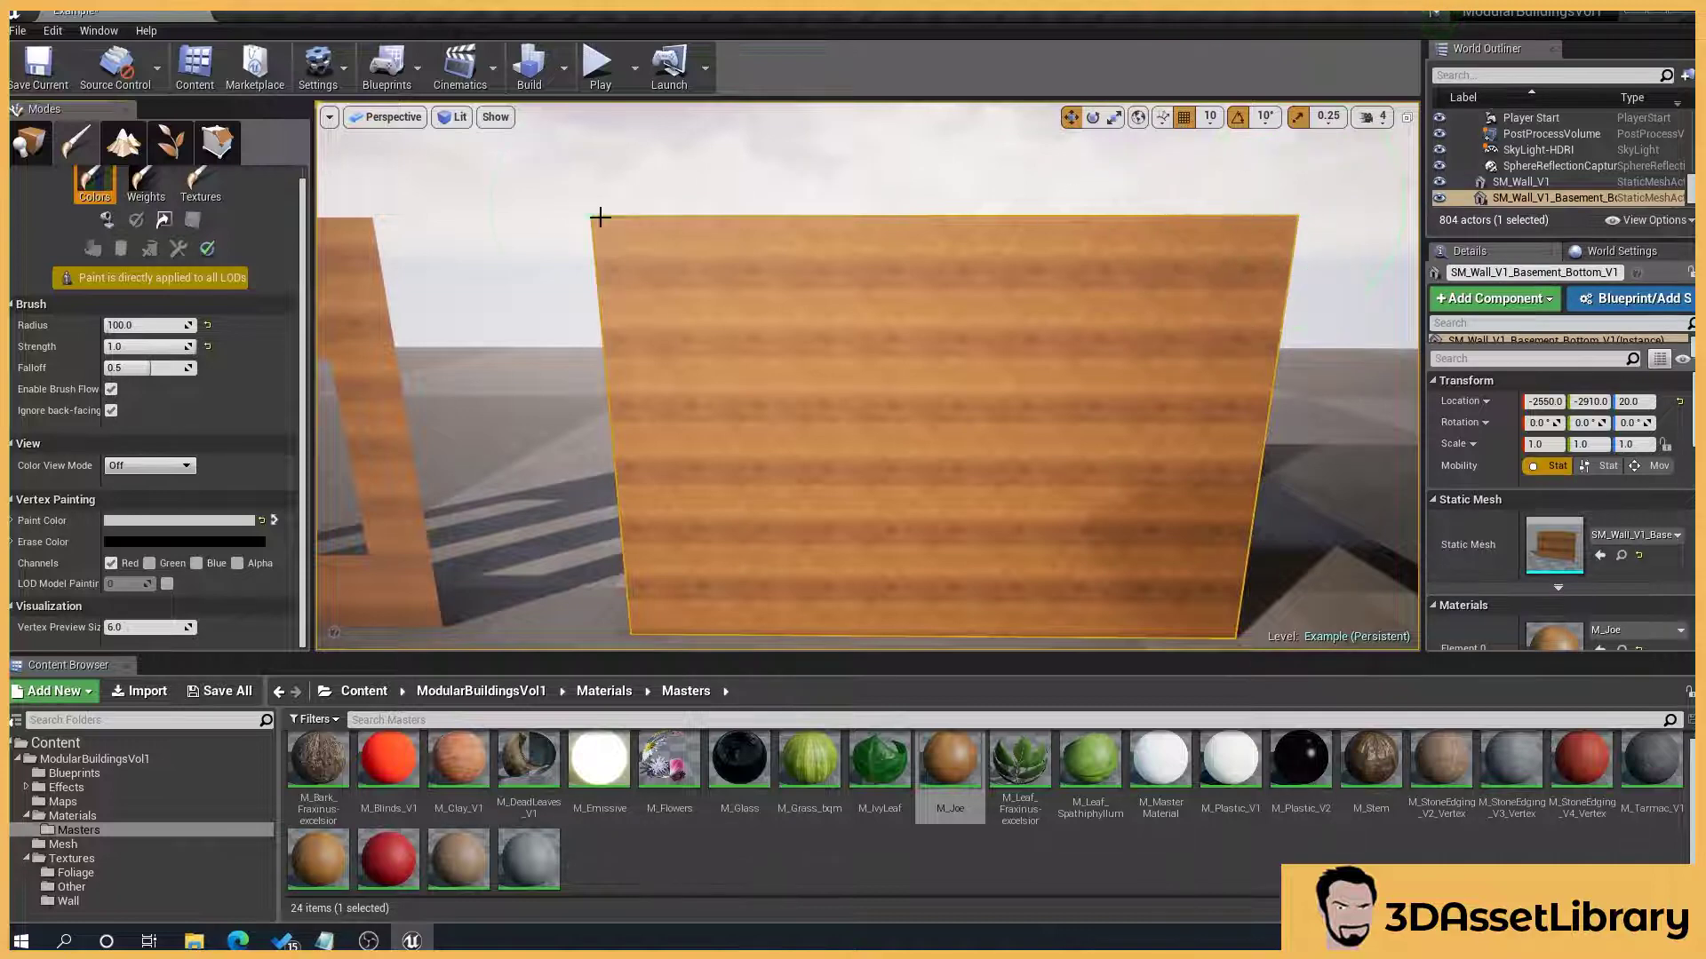
click(223, 523)
drag(482, 590, 484, 684)
click(500, 876)
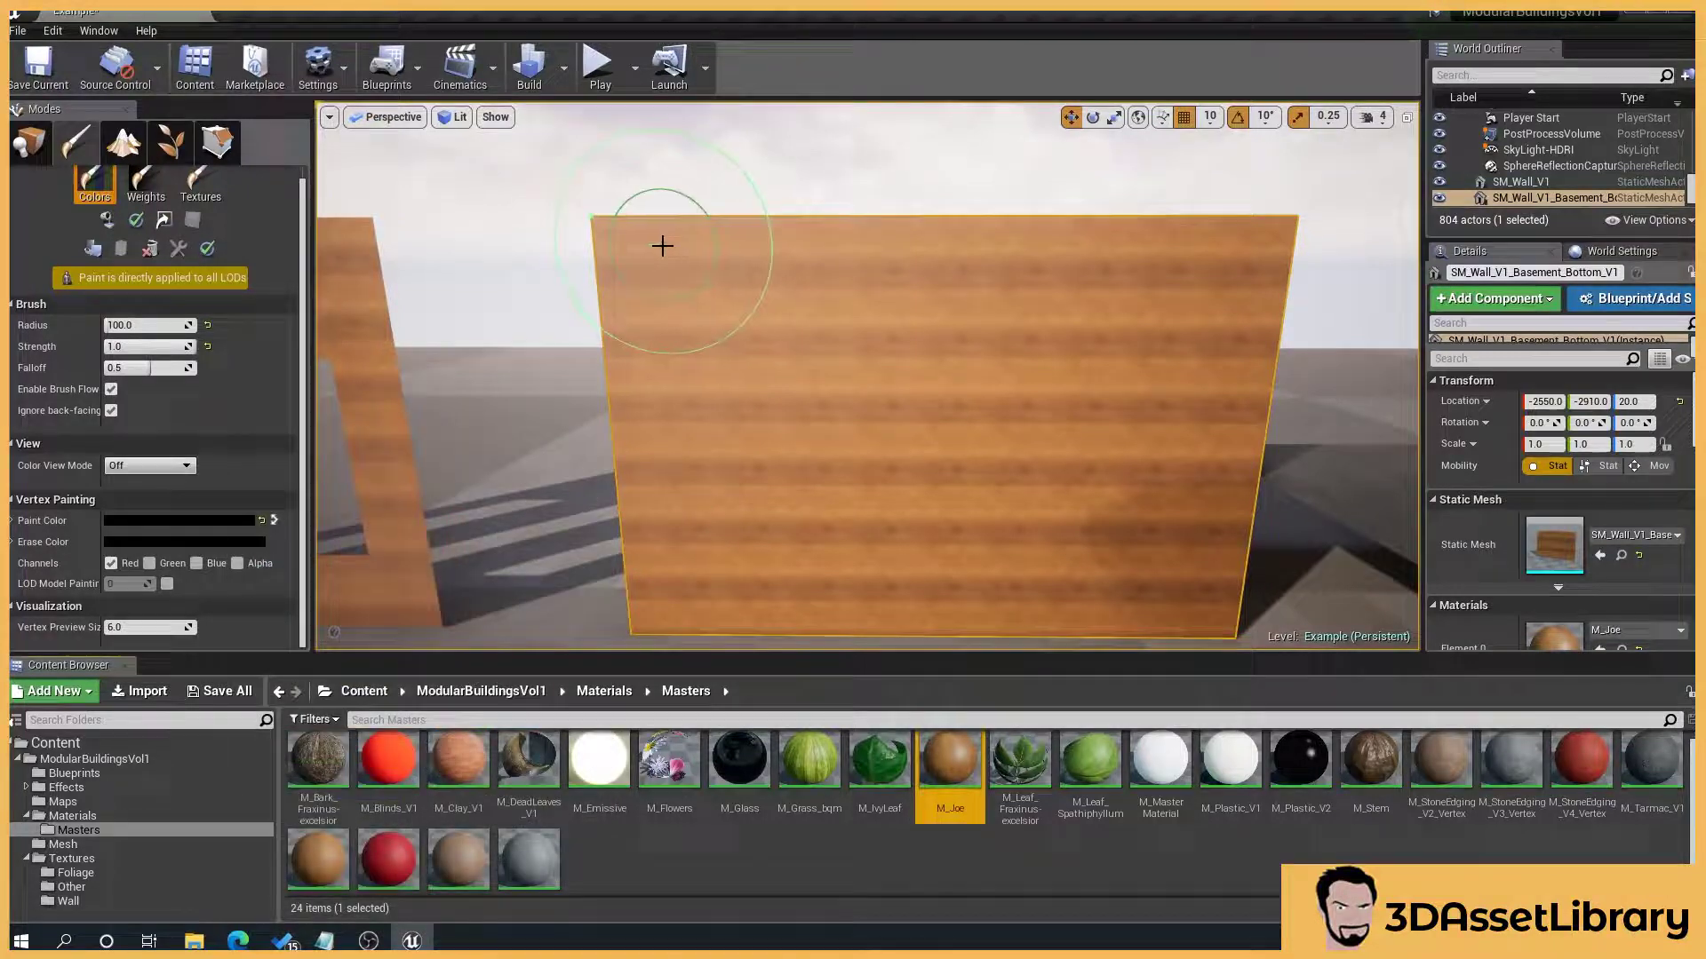
- Paint the solid wall black from its corners until the first brick texture covers the whole face
middle_drag(652, 311, 674, 302)
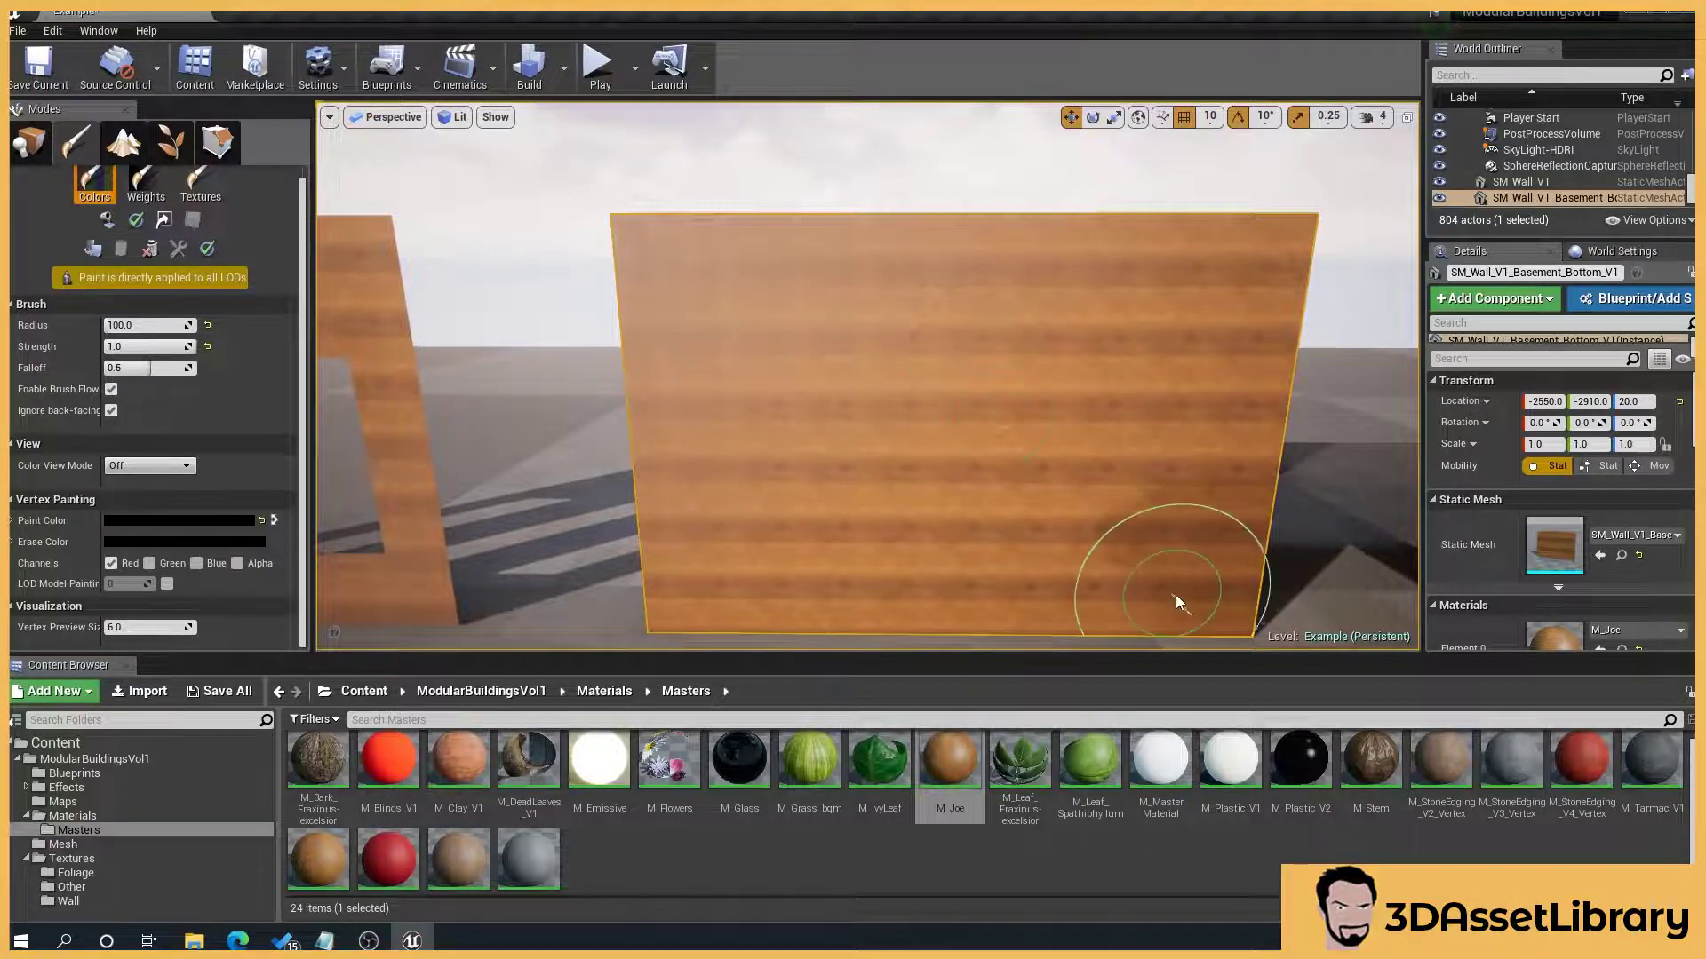
click(1202, 597)
middle_drag(984, 481, 736, 371)
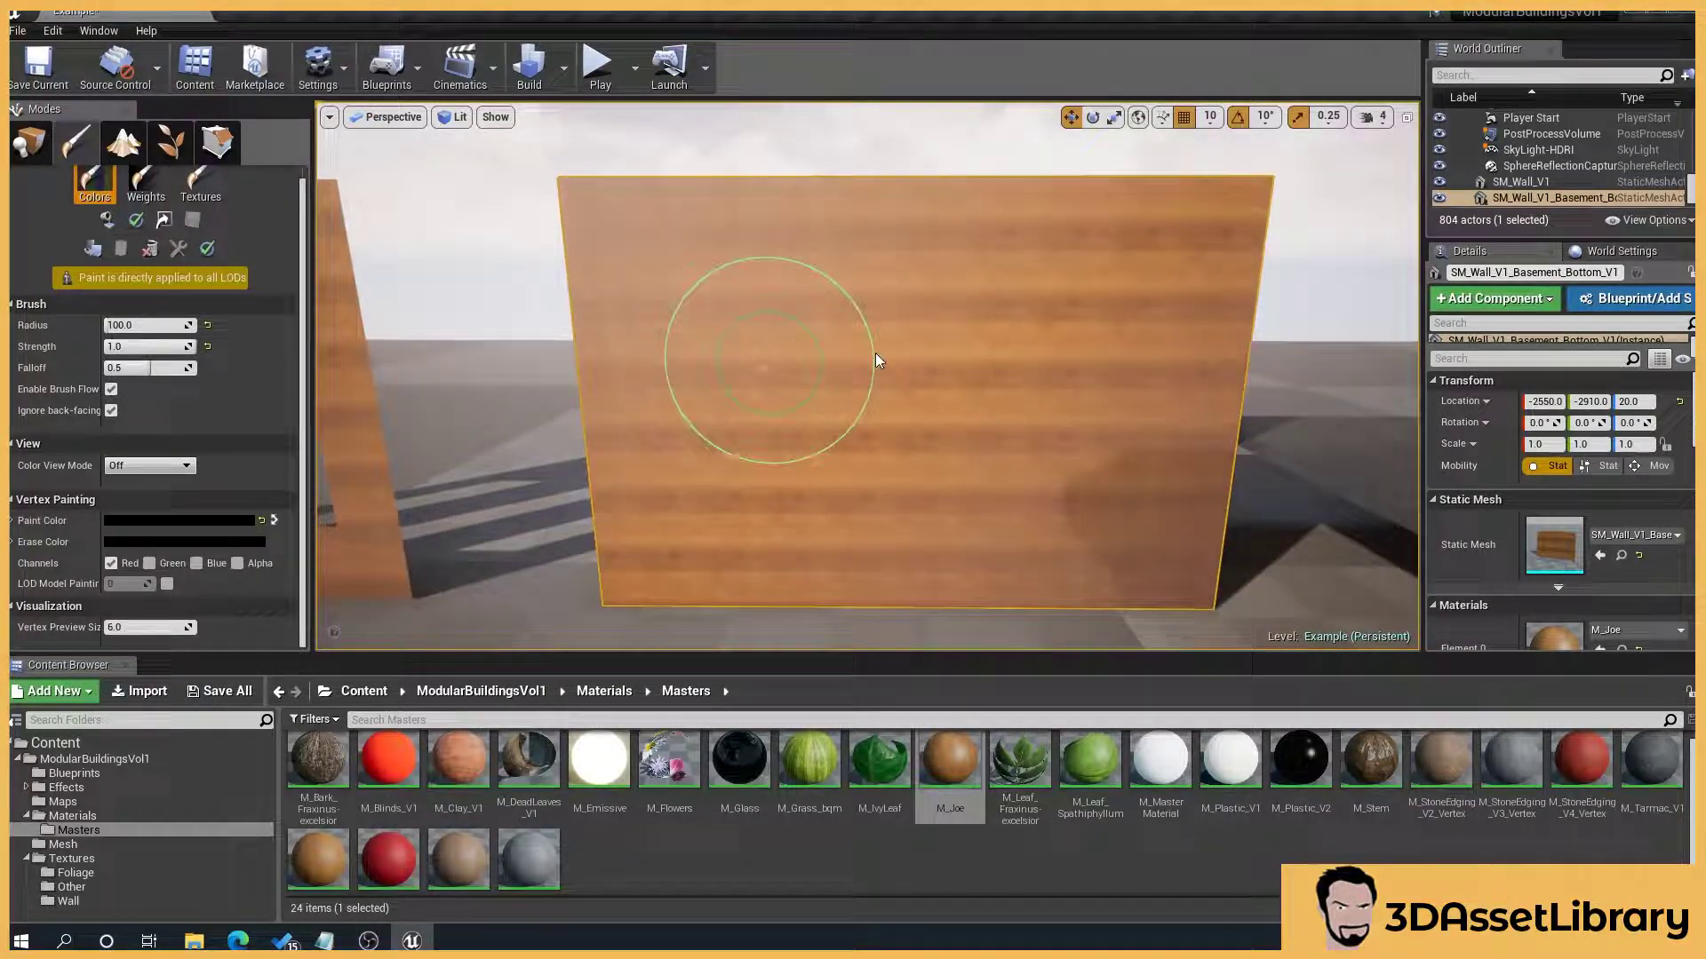
click(1205, 261)
middle_drag(960, 397, 986, 396)
middle_drag(924, 497, 949, 484)
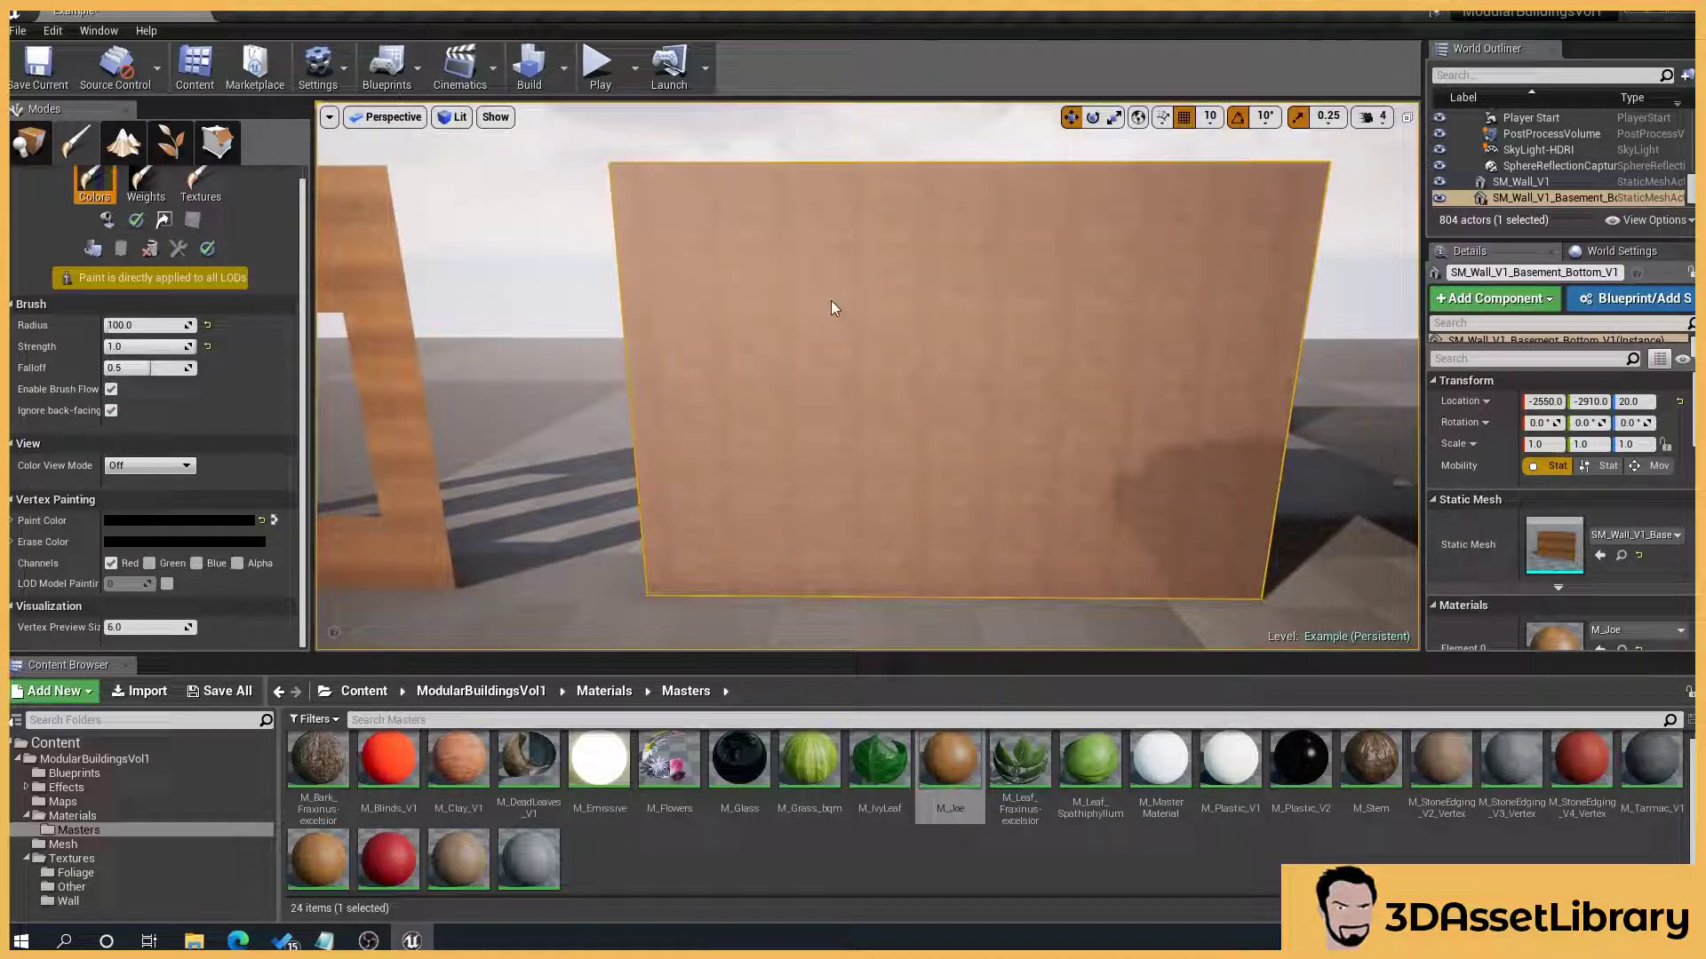
middle_drag(1020, 306, 987, 344)
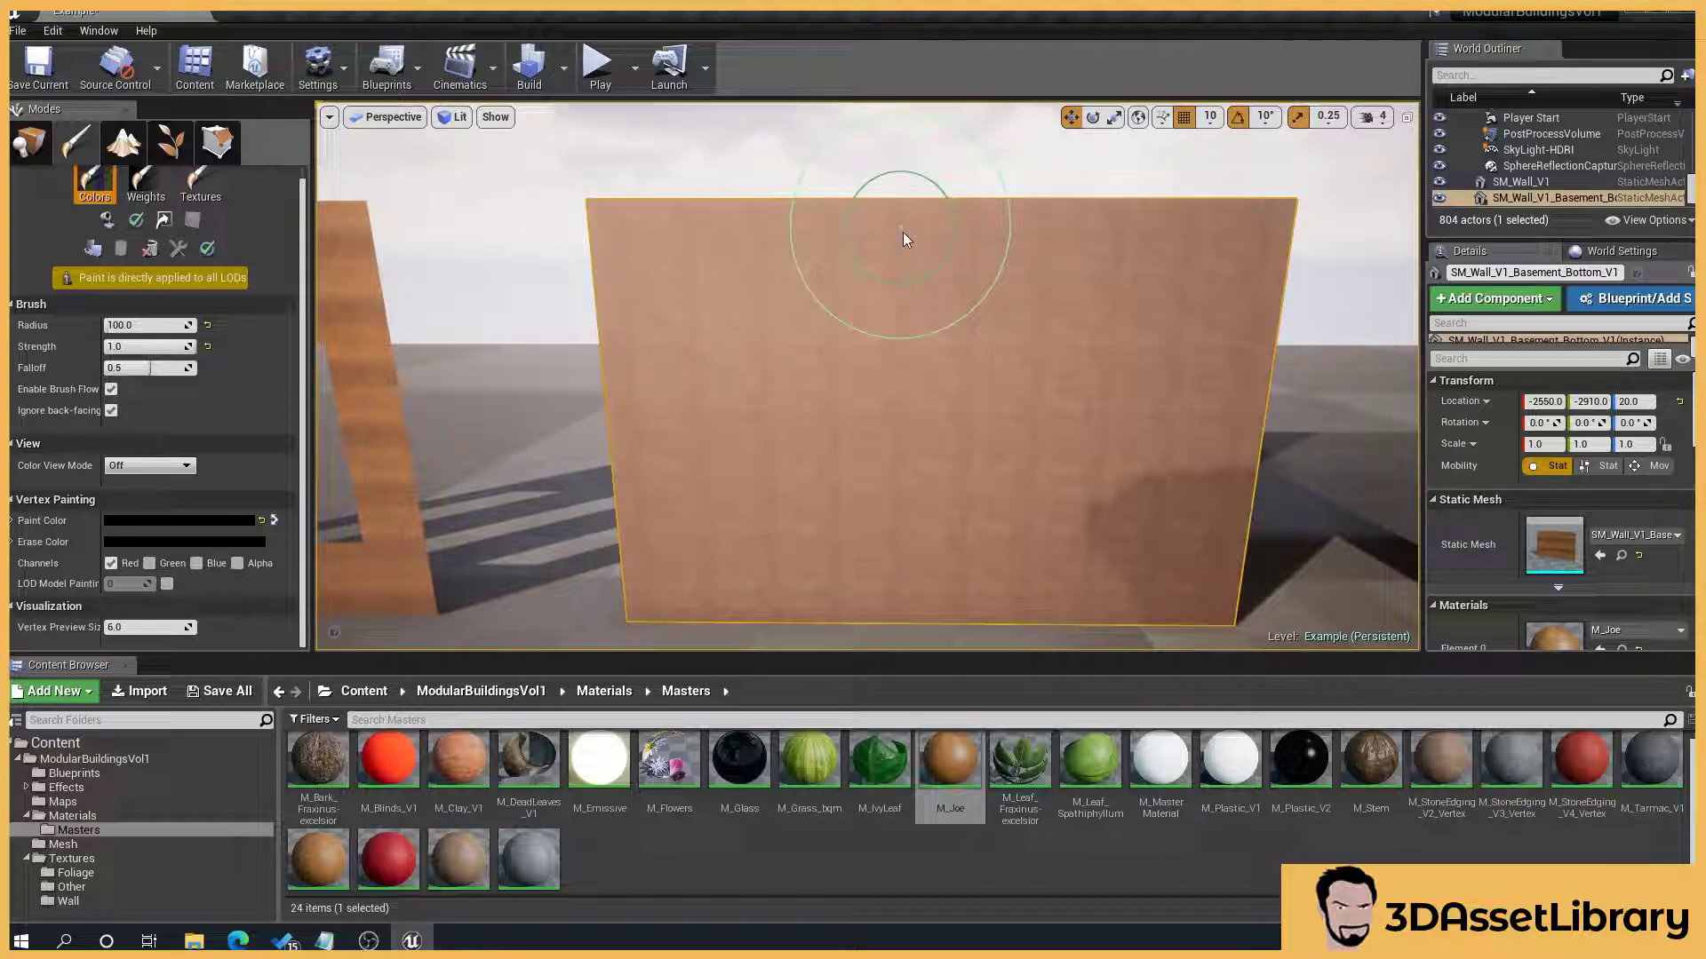
- Select the windowed wall, extend its black vertex paint across the area above the windows, and return to Place mode
right_drag(861, 424, 639, 424)
click(545, 263)
right_drag(545, 263, 355, 263)
scroll(842, 415, up, 2)
middle_drag(861, 479, 828, 484)
drag(696, 275, 1002, 466)
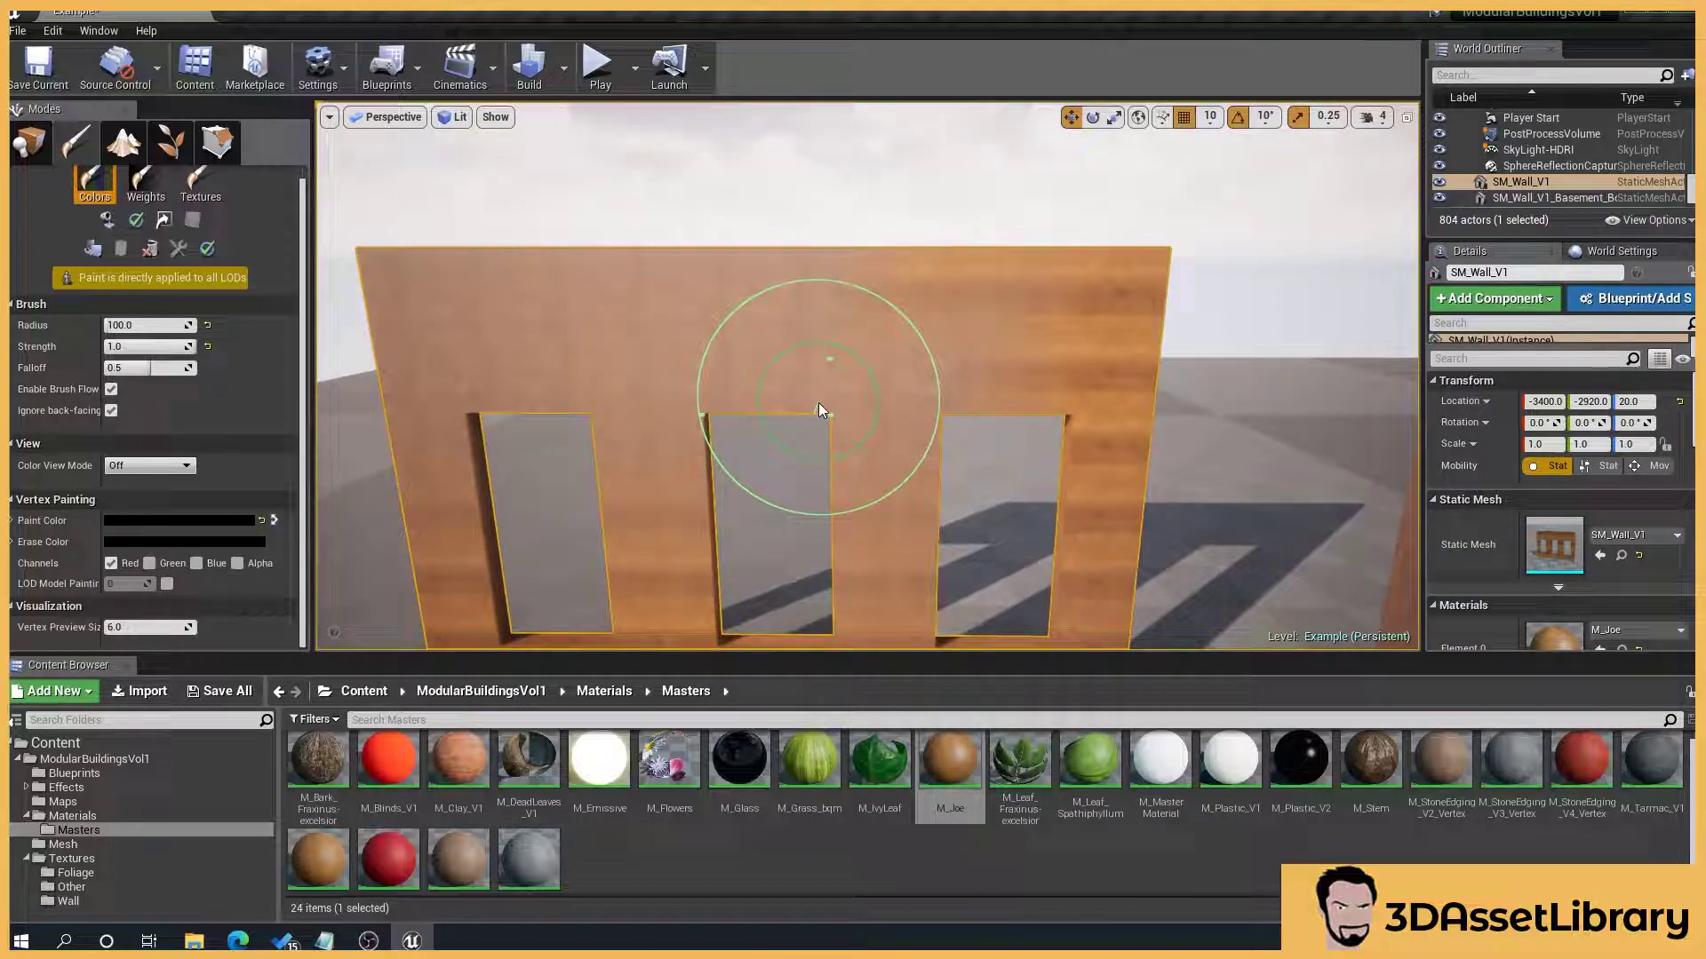
click(35, 153)
drag(862, 340, 864, 356)
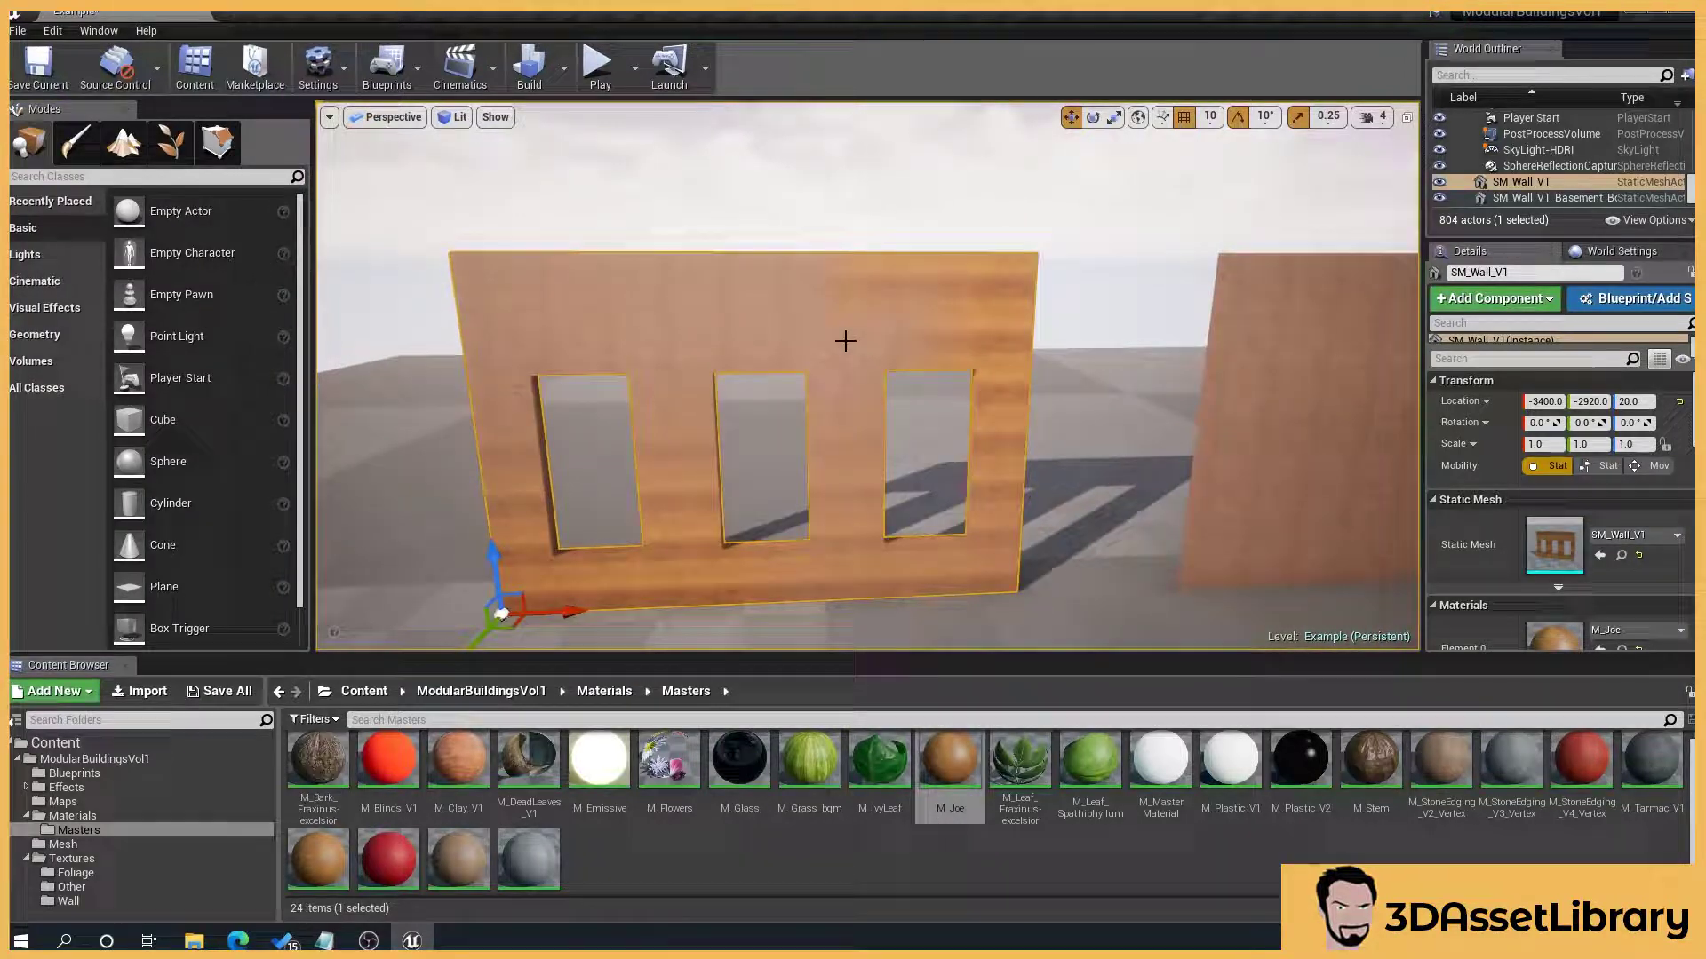